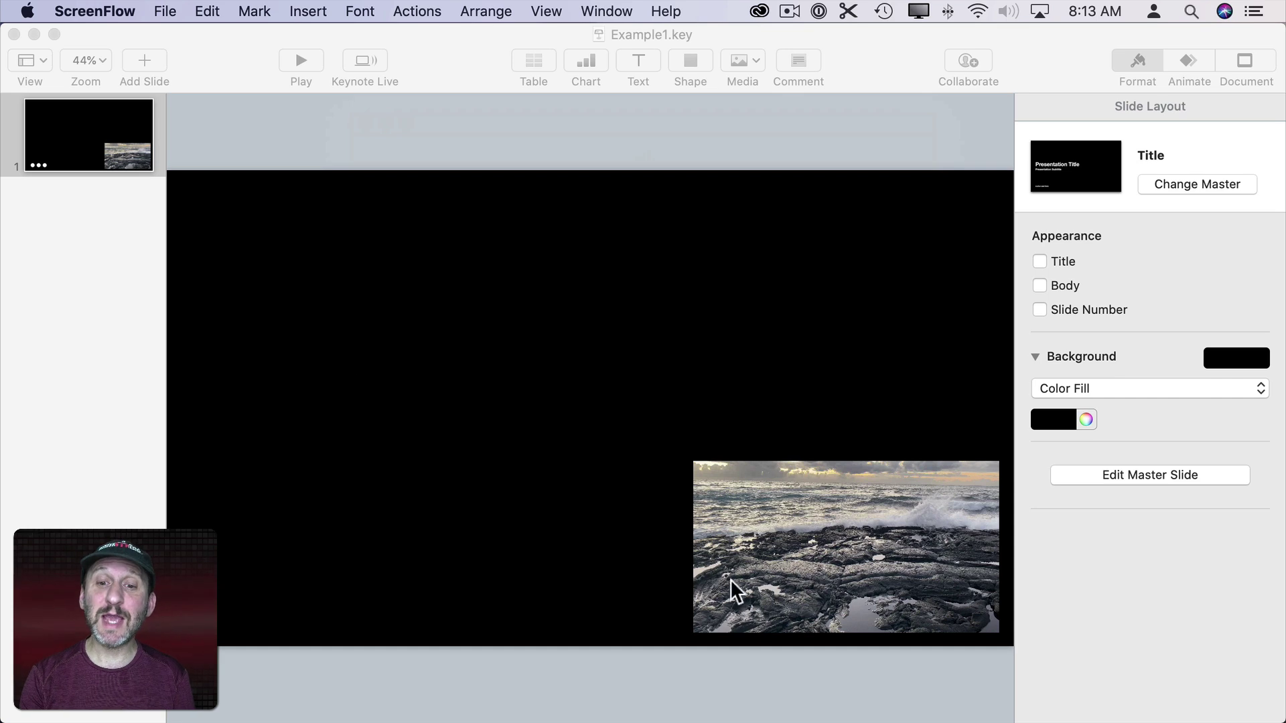
# Add a blank slide as slide 2 after the ocean movie slide
pyautogui.click(815, 531)
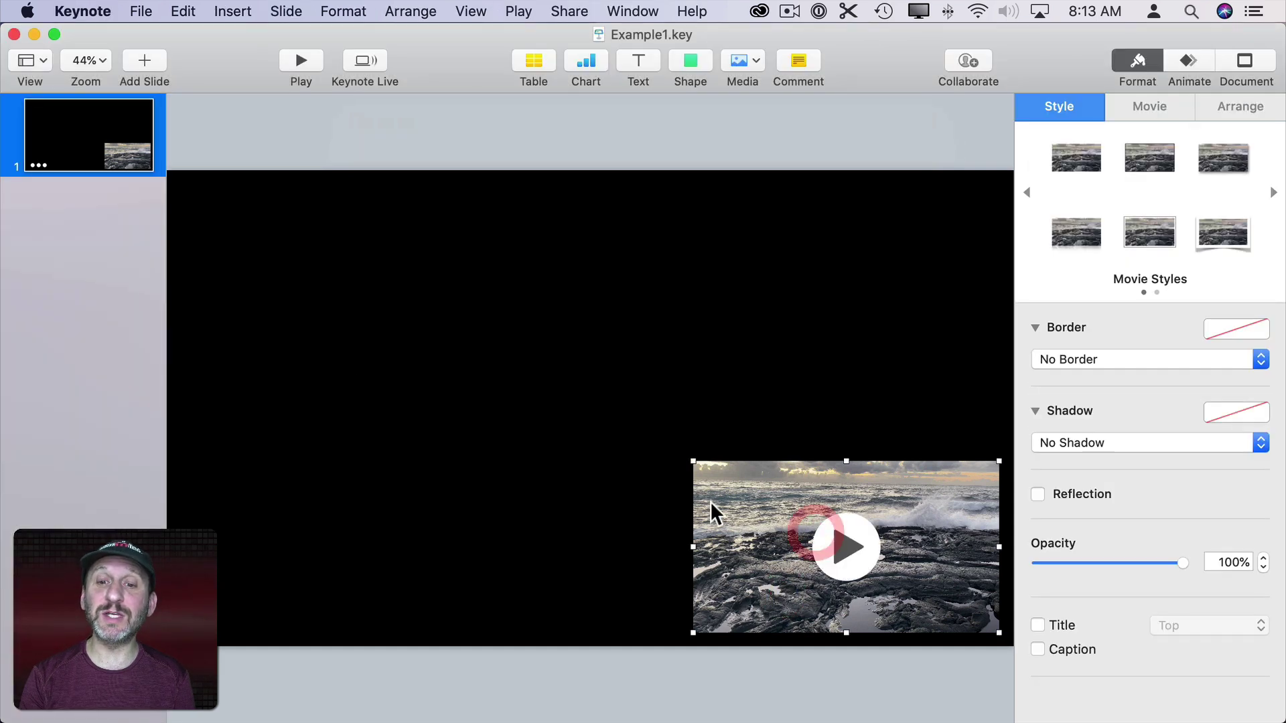
pyautogui.click(138, 68)
pyautogui.click(309, 537)
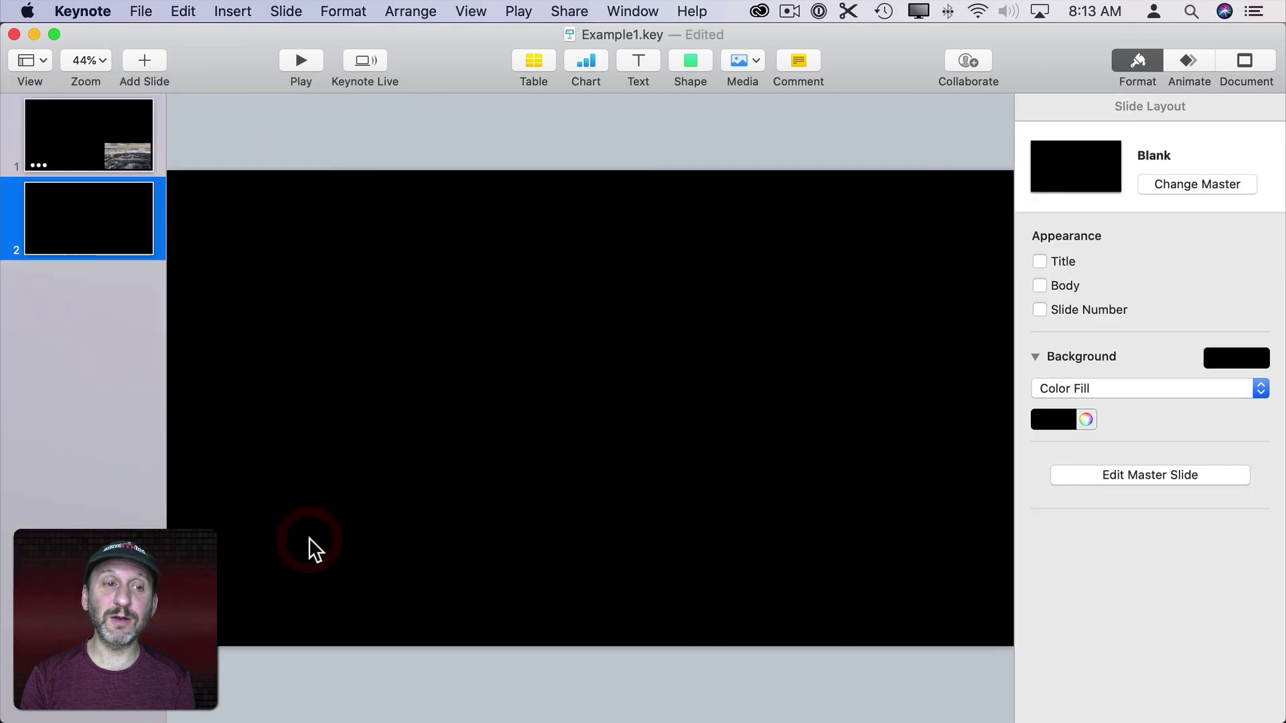
pyautogui.click(105, 109)
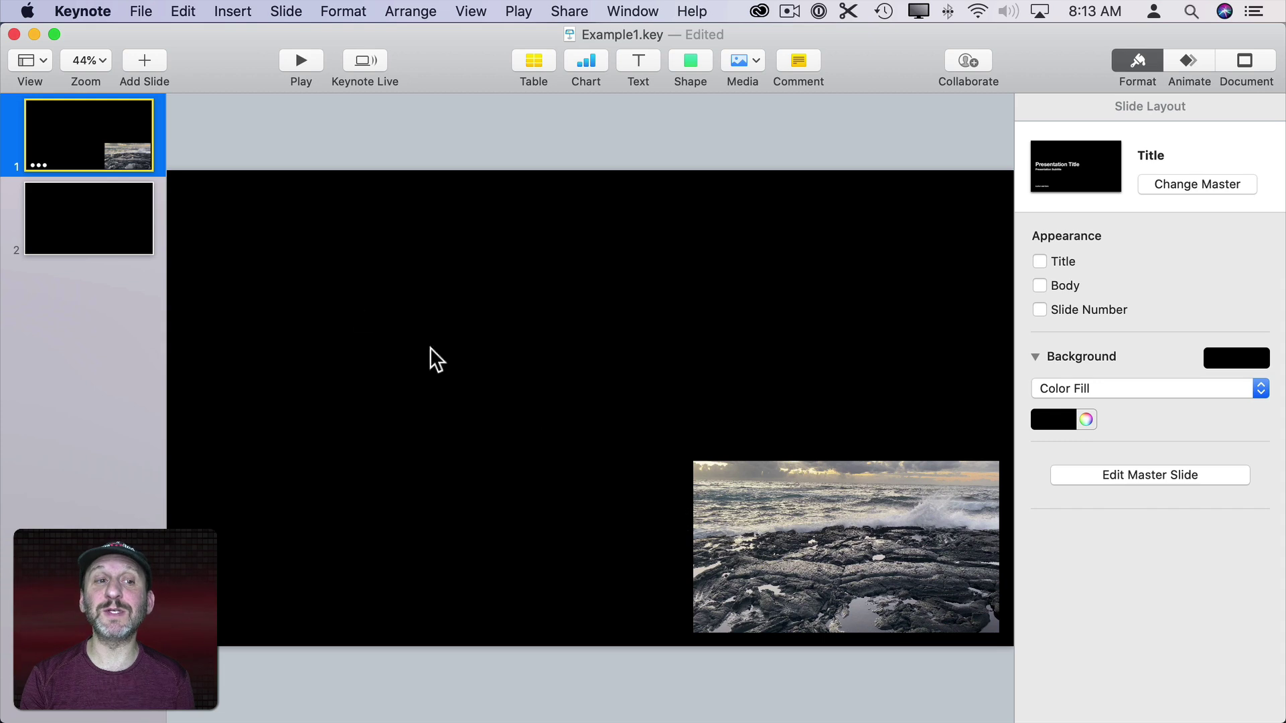
pyautogui.click(140, 224)
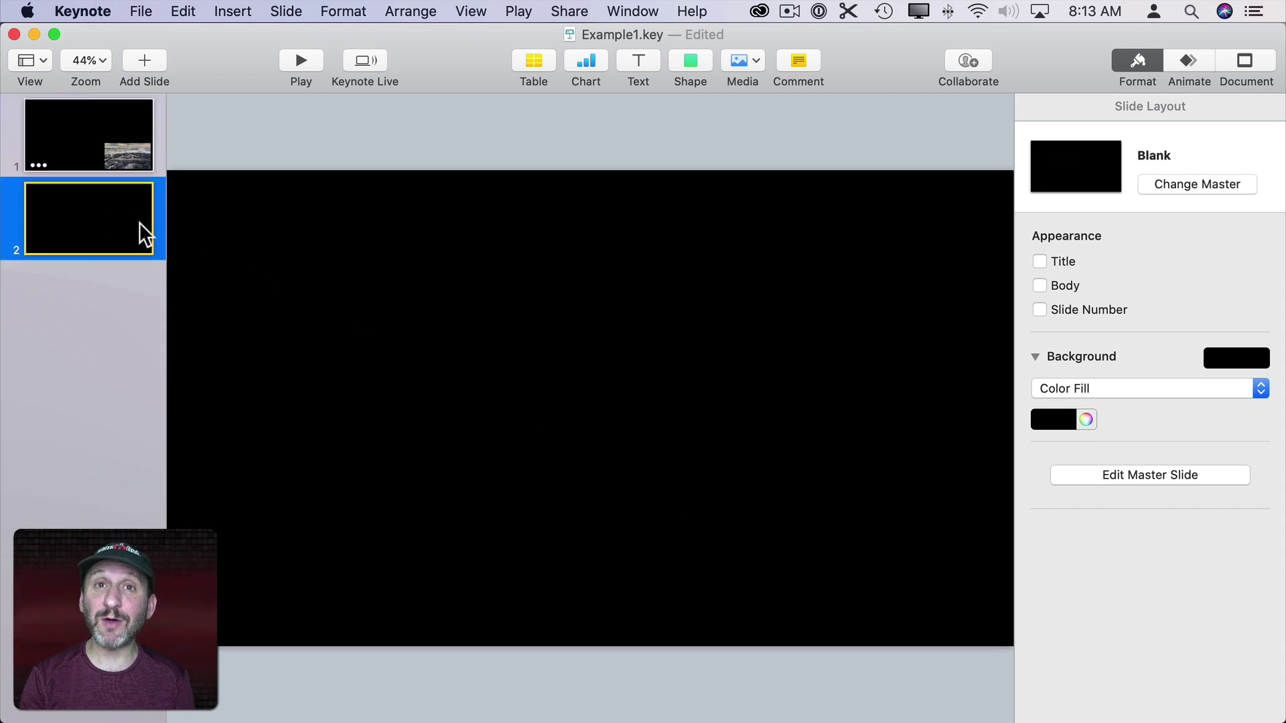
# Copy the ocean movie from slide 1 and paste it onto slide 2
pyautogui.click(113, 158)
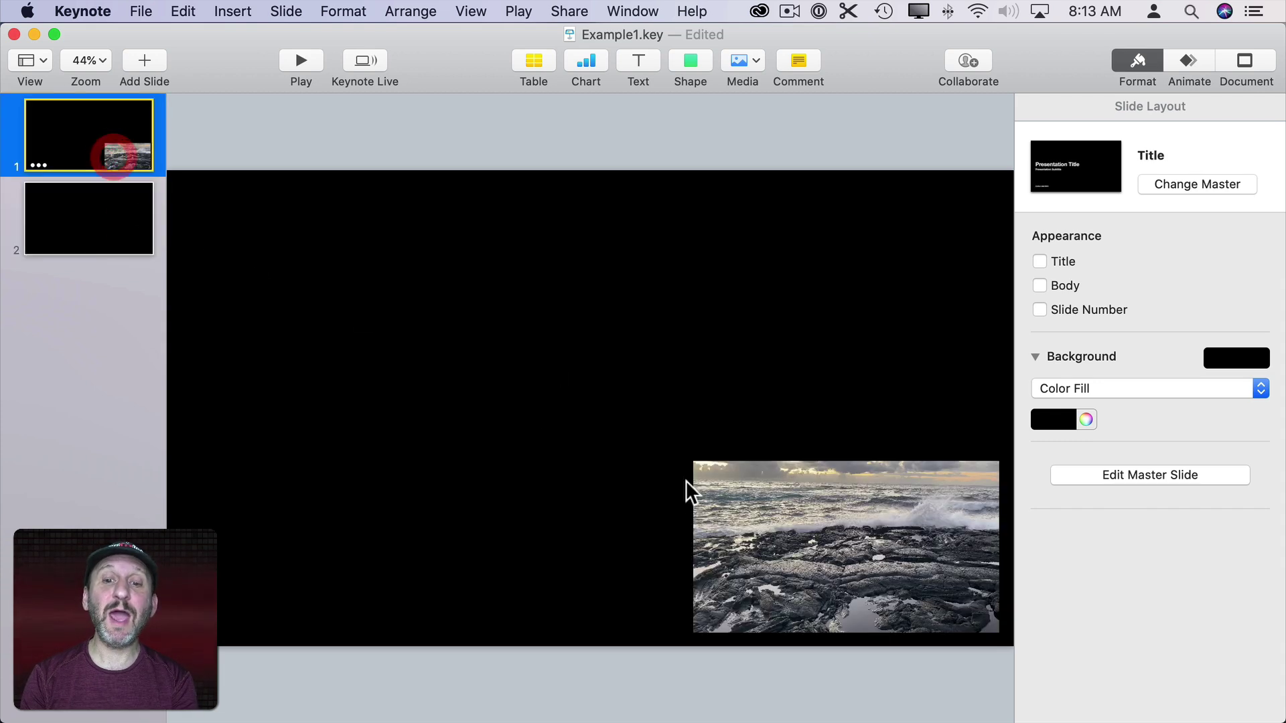
pyautogui.click(807, 556)
pyautogui.press('super+c')
pyautogui.click(101, 219)
pyautogui.press('super+v')
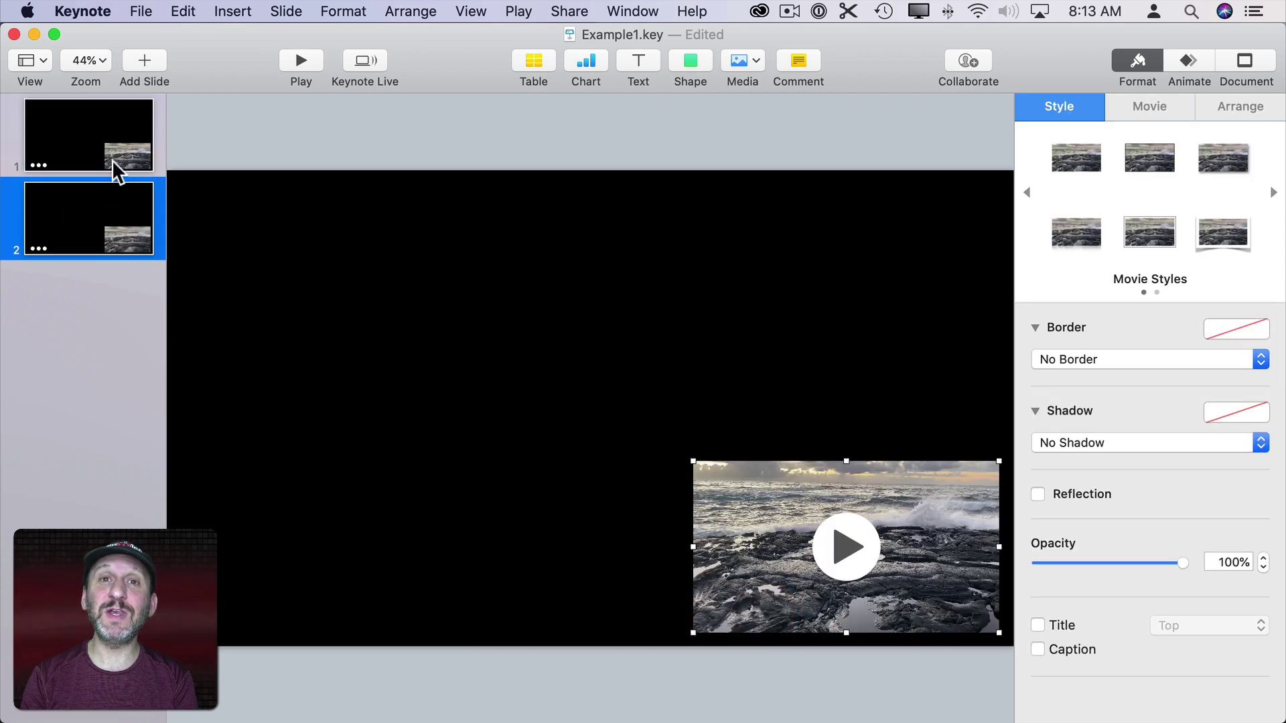
pyautogui.click(110, 146)
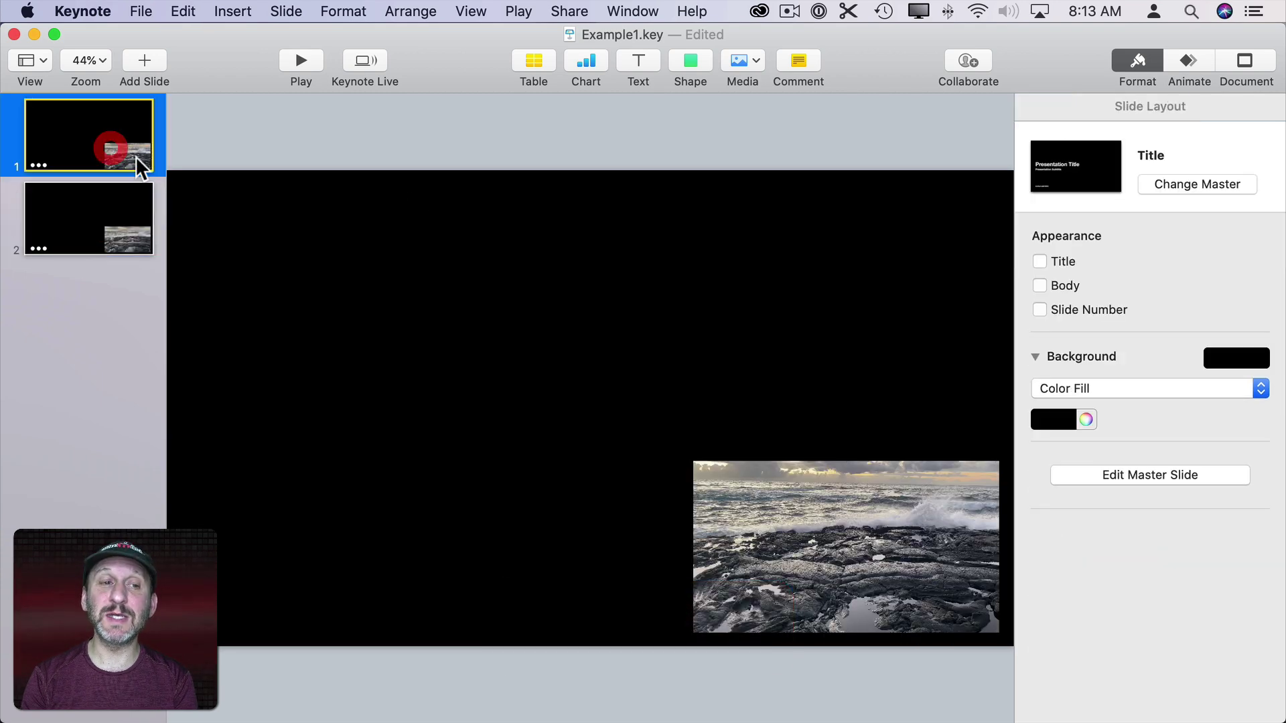
pyautogui.click(834, 535)
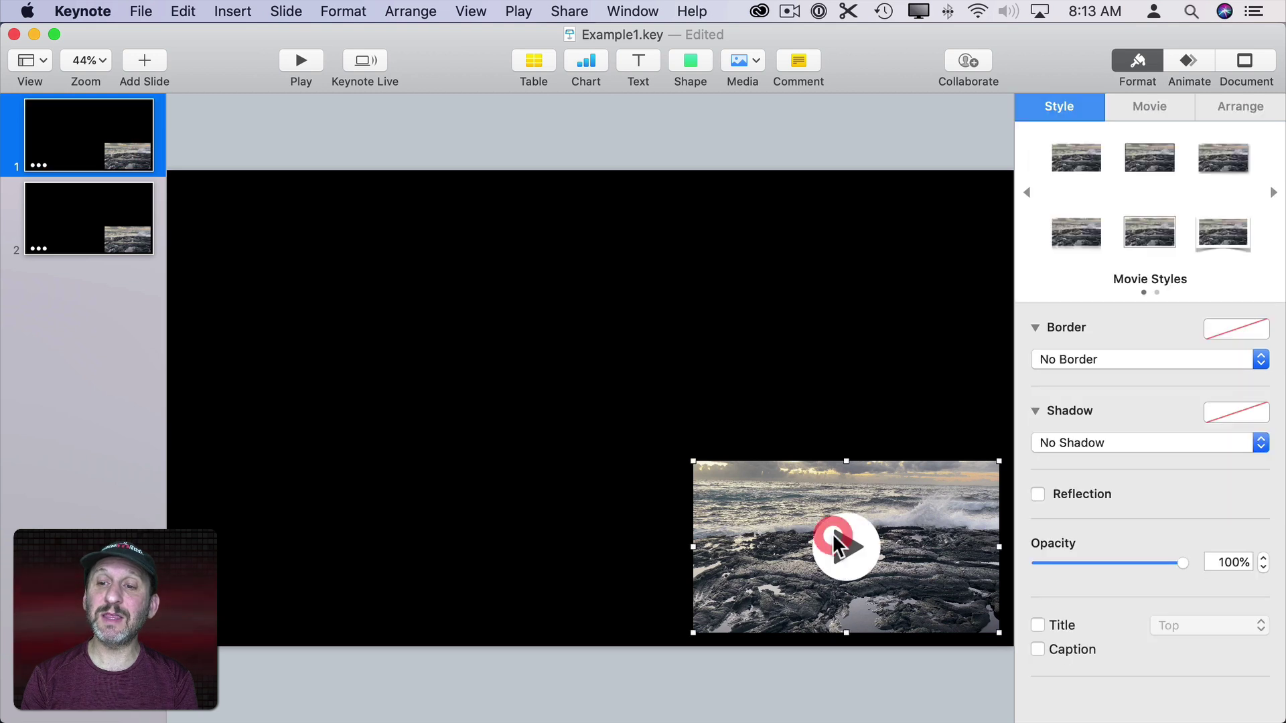
# Confirm Play movie across slides is checked in the ocean movie's playback settings
pyautogui.click(1150, 105)
pyautogui.scroll(-4, 1119, 542)
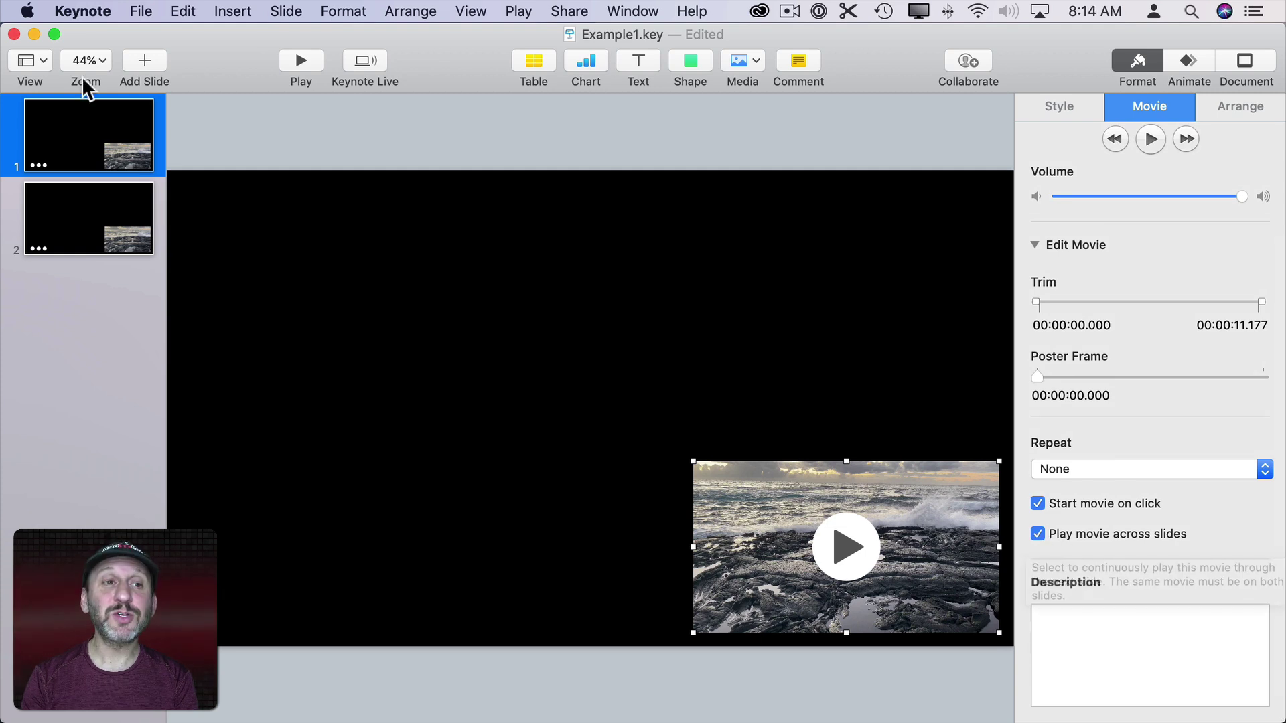
pyautogui.click(75, 123)
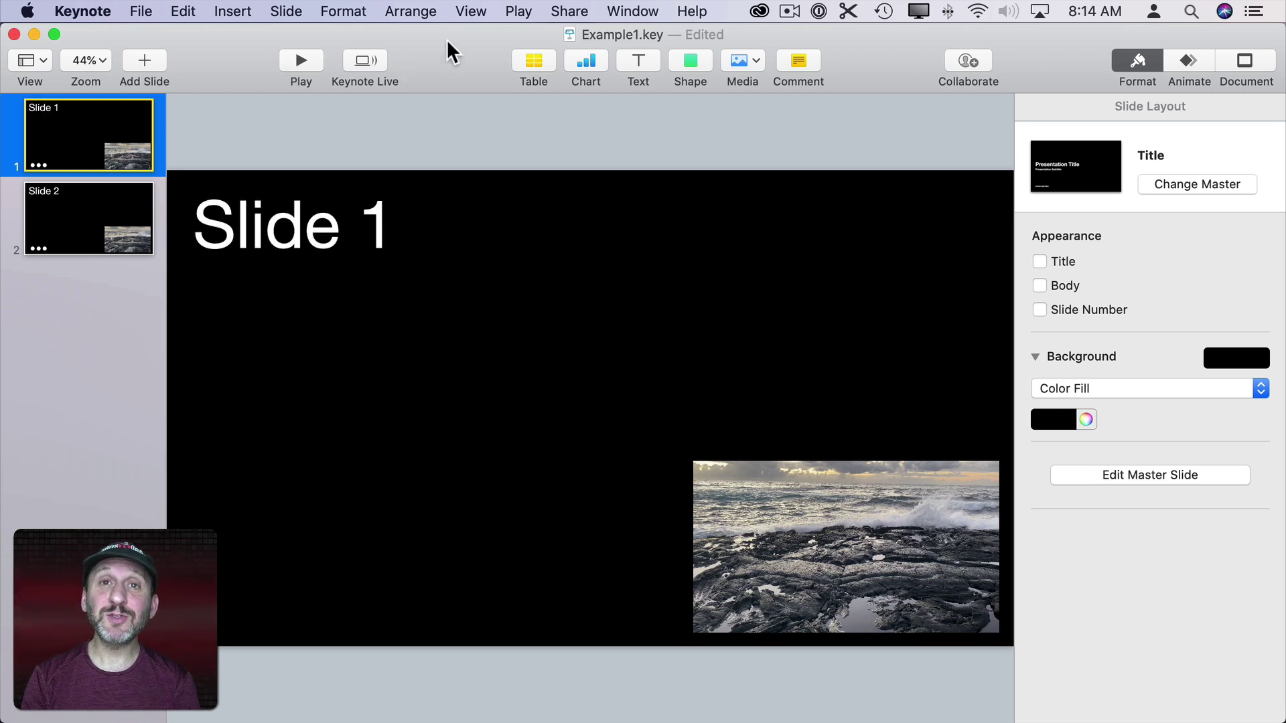
# Play the slideshow in a window, start the ocean movie, advance to Slide 2, then exit
pyautogui.click(515, 11)
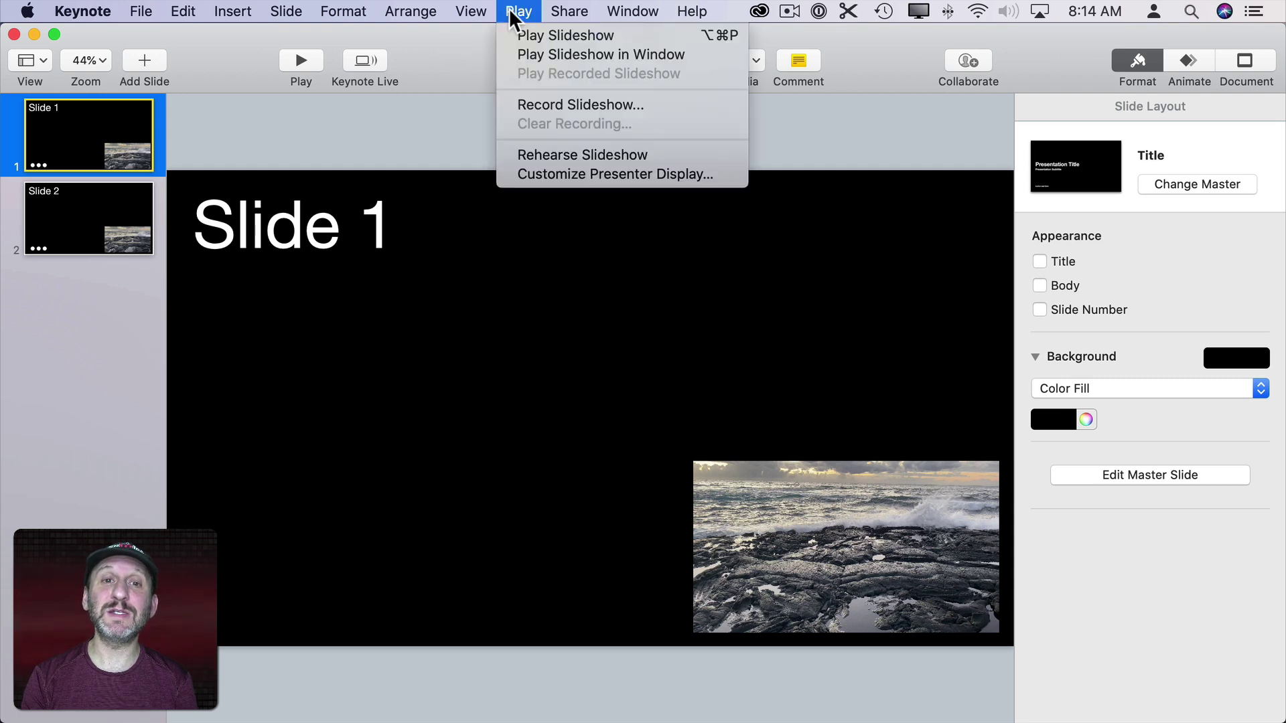
pyautogui.click(545, 61)
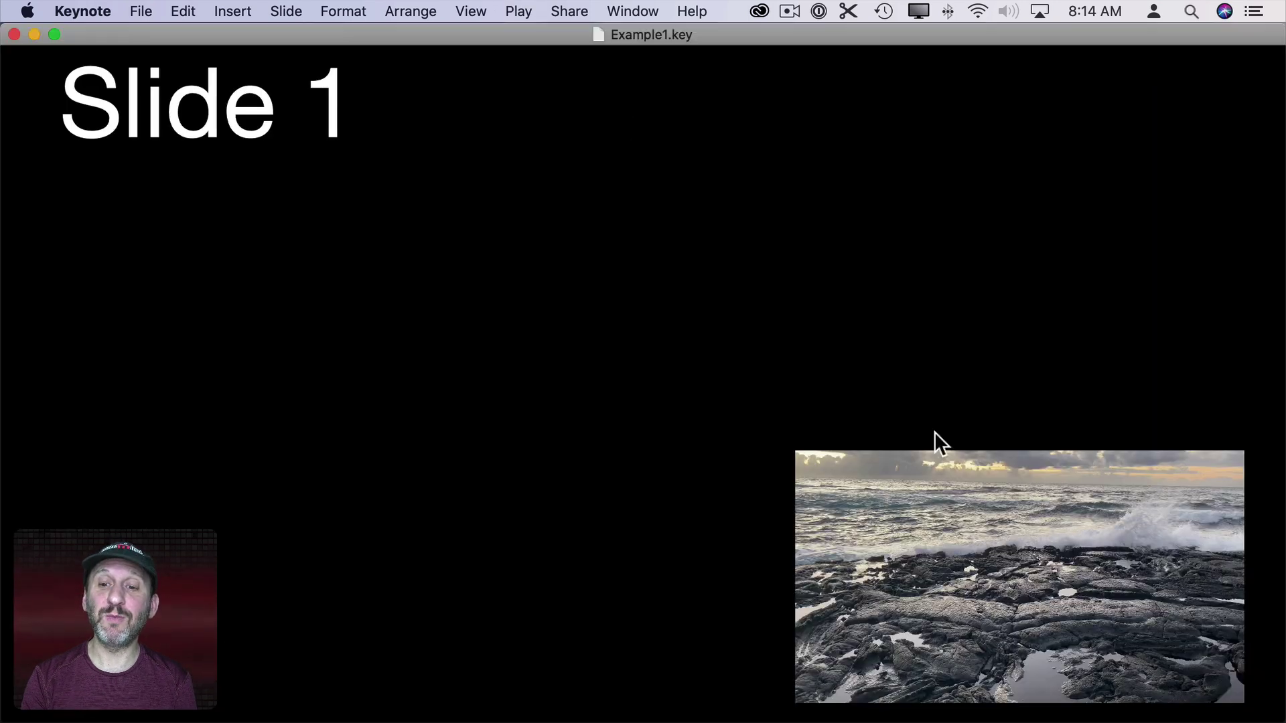
pyautogui.click(1021, 584)
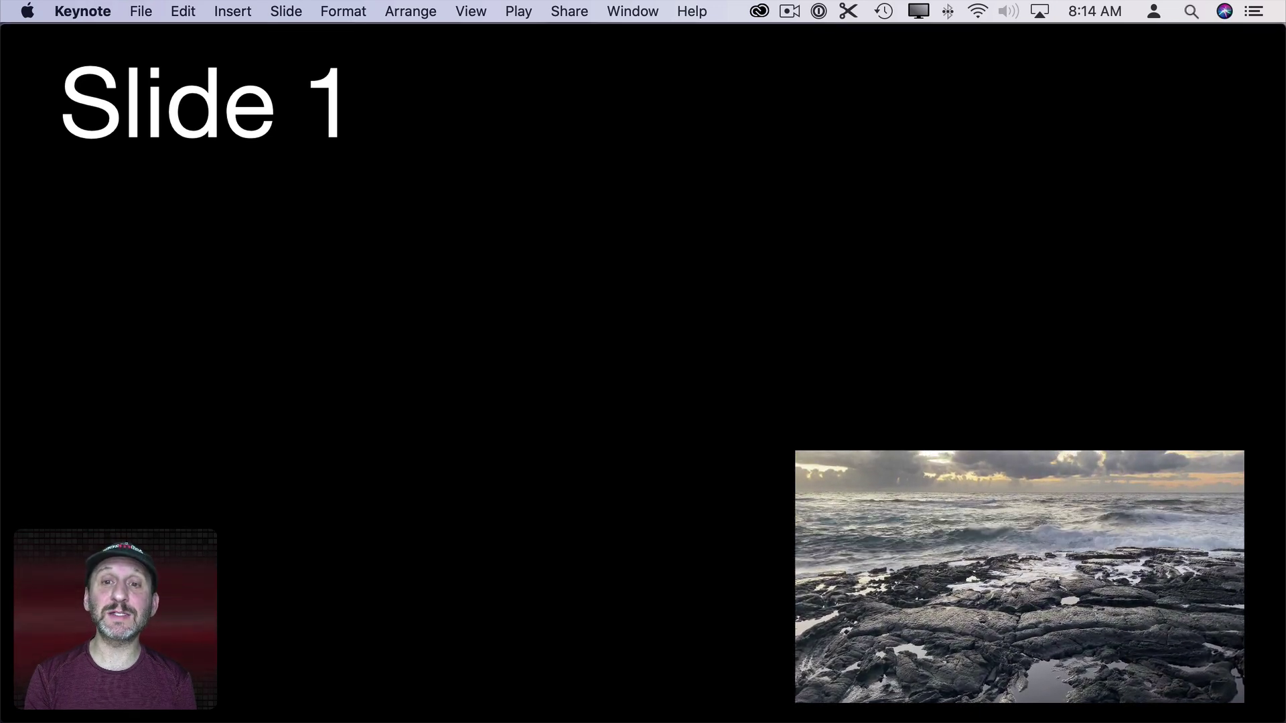
pyautogui.click(482, 353)
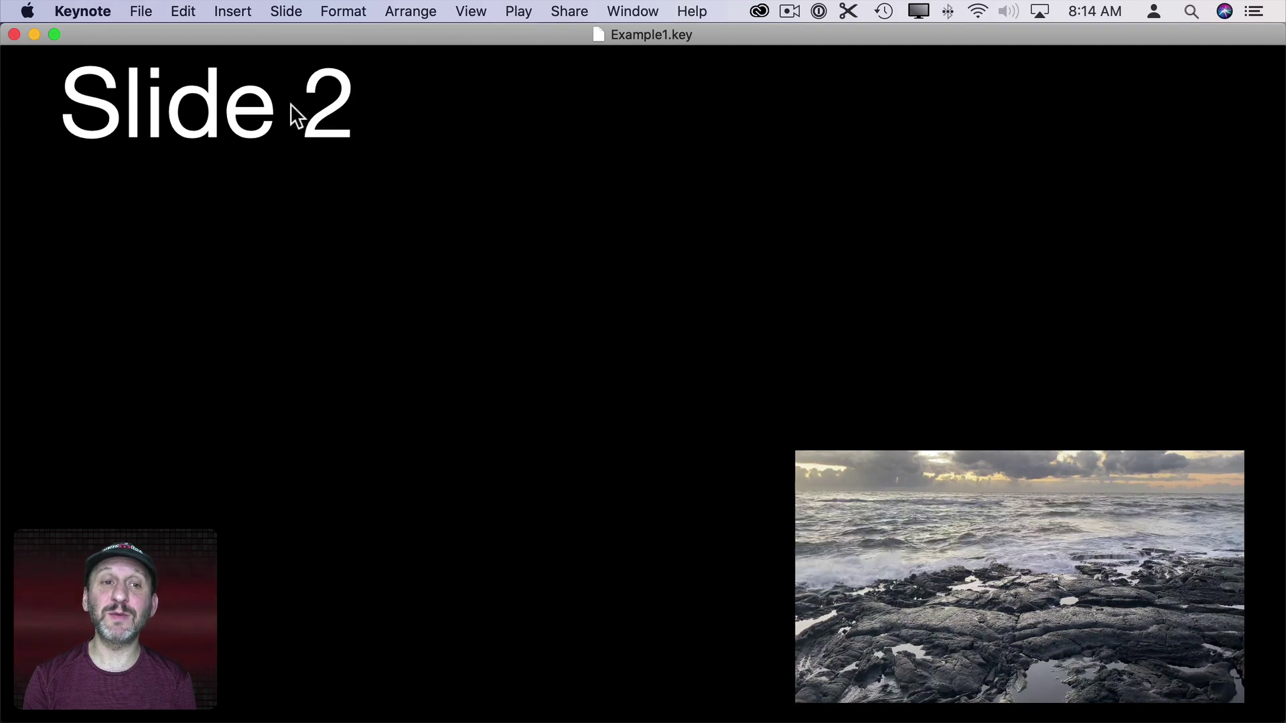
pyautogui.press('Escape')
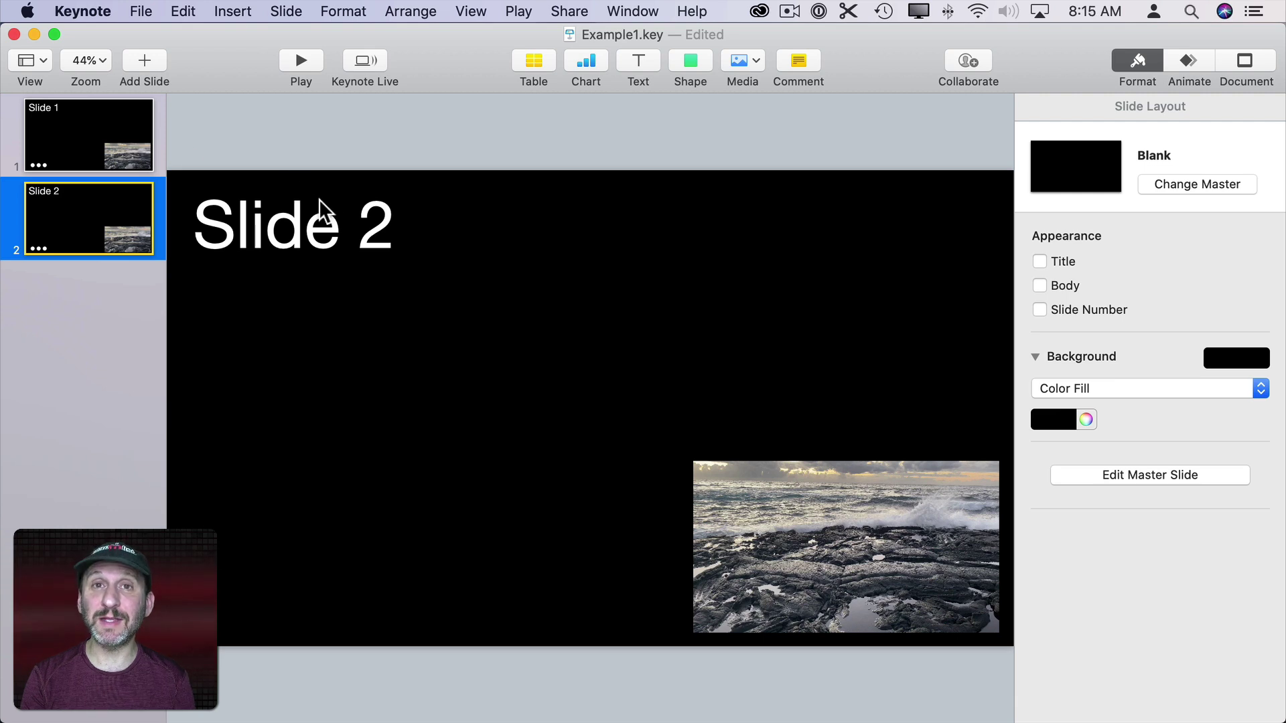
# Set Slide 1's transition to start Automatically and select its delay field
pyautogui.click(104, 150)
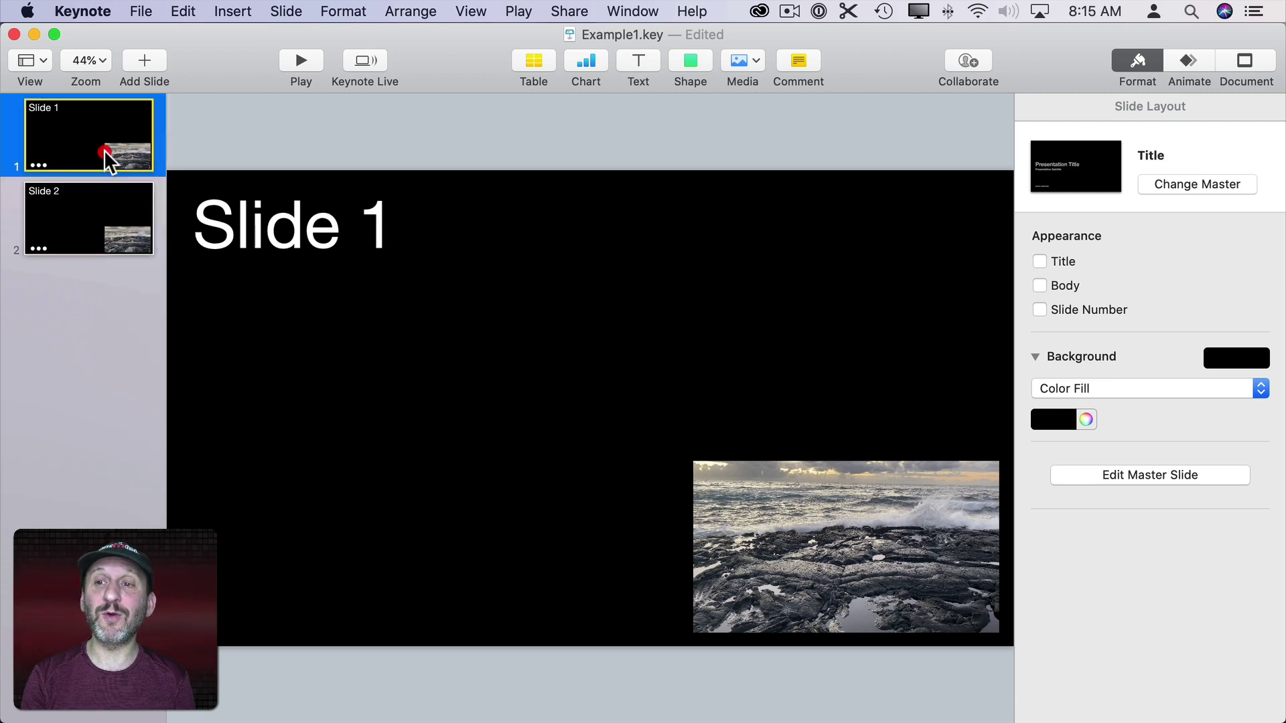
pyautogui.click(1188, 63)
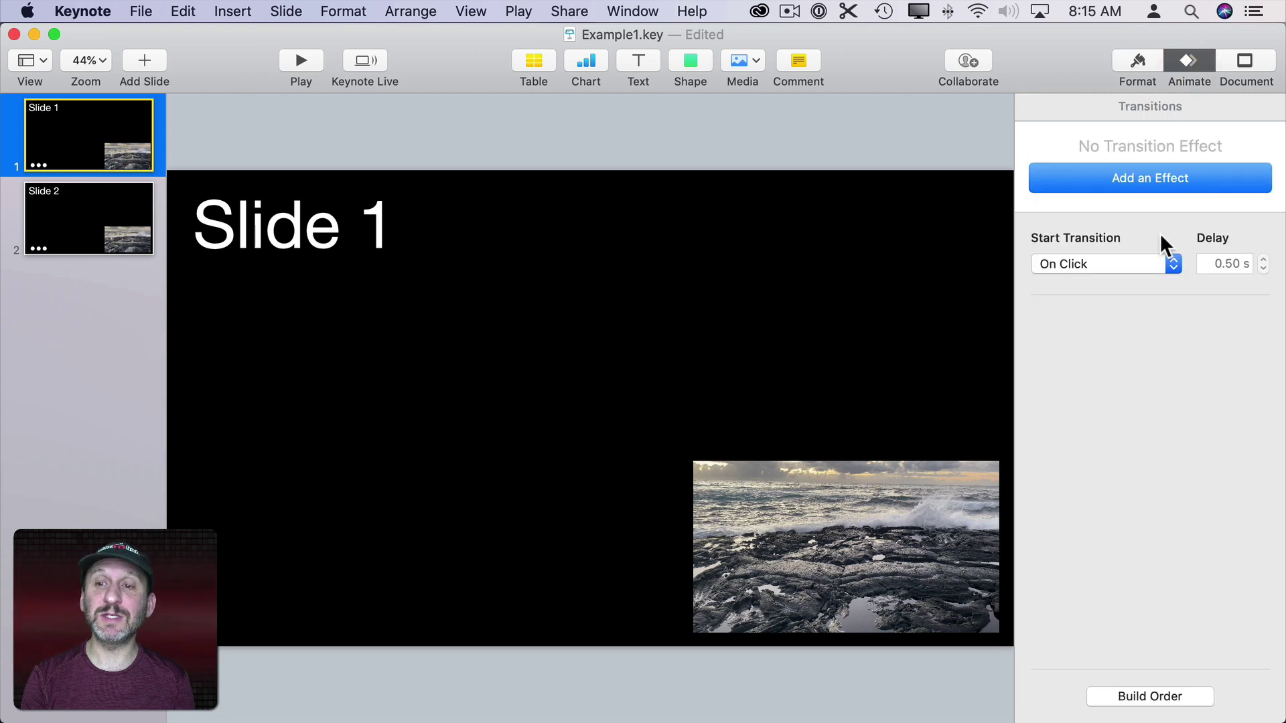
pyautogui.click(1098, 266)
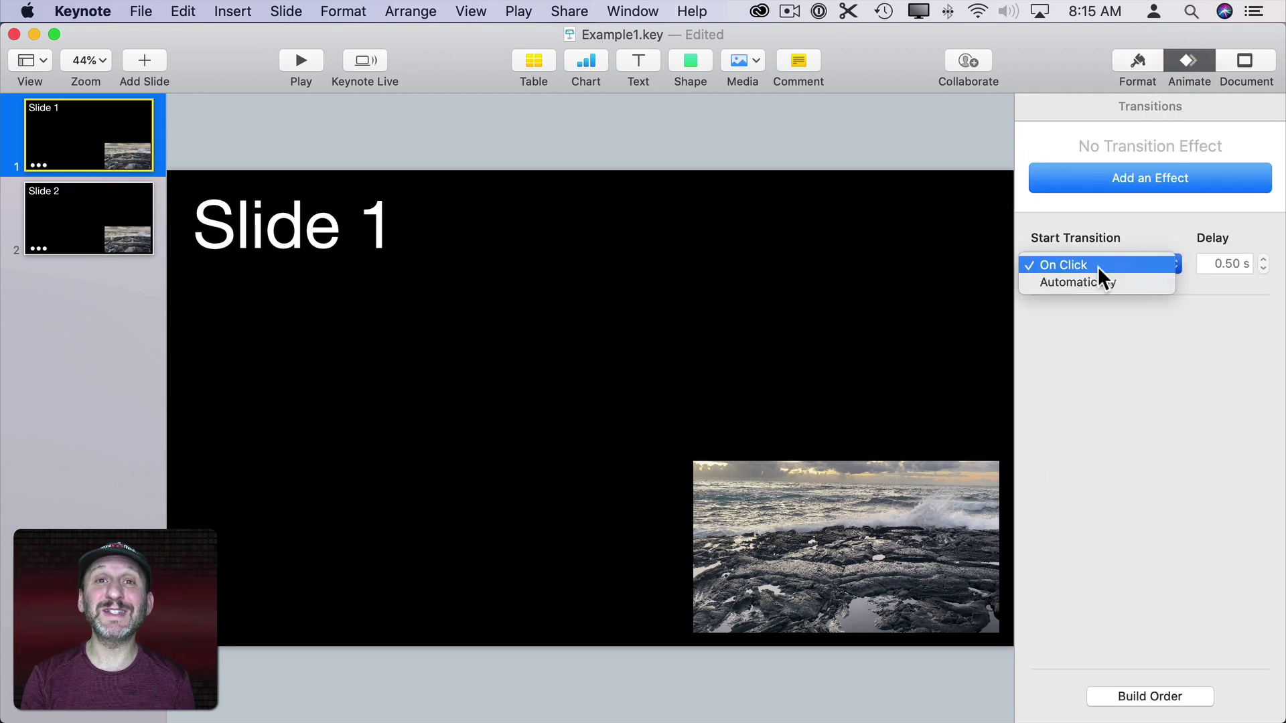
pyautogui.click(1097, 281)
pyautogui.click(1239, 264)
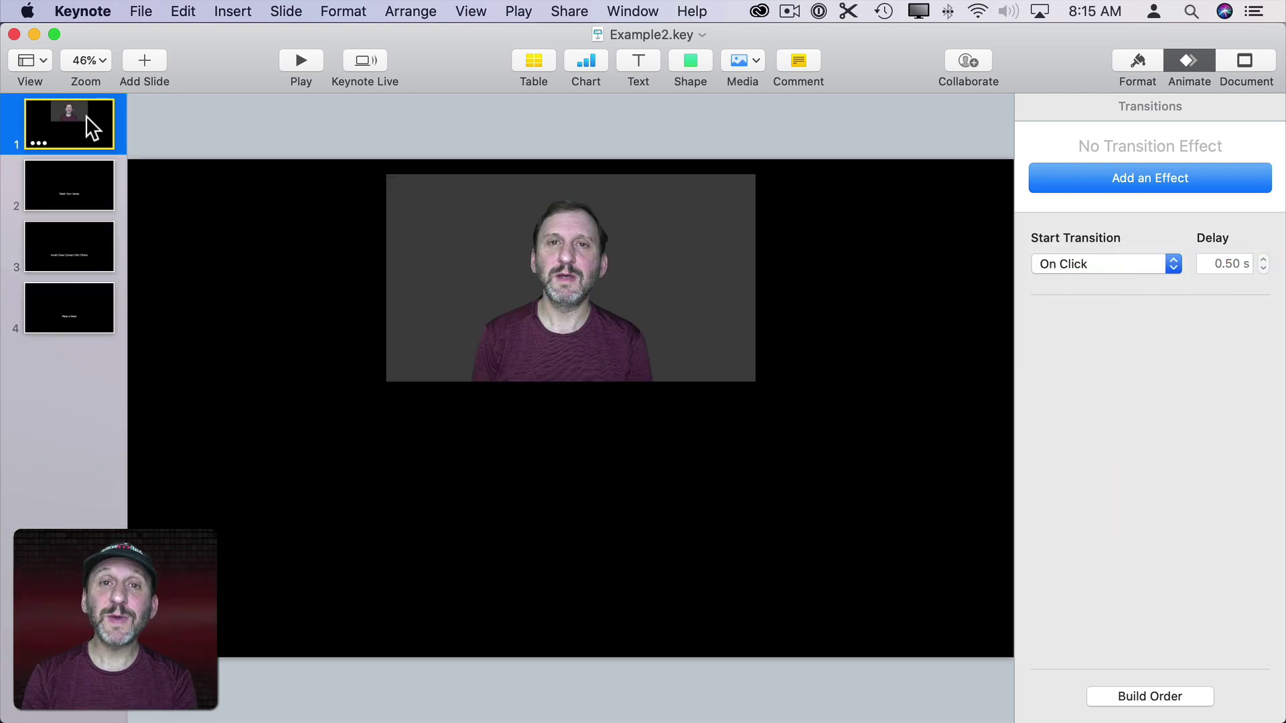
# Review the Wash Your Hands, Avoid Close Contact and Wear a Mask slides
pyautogui.click(626, 293)
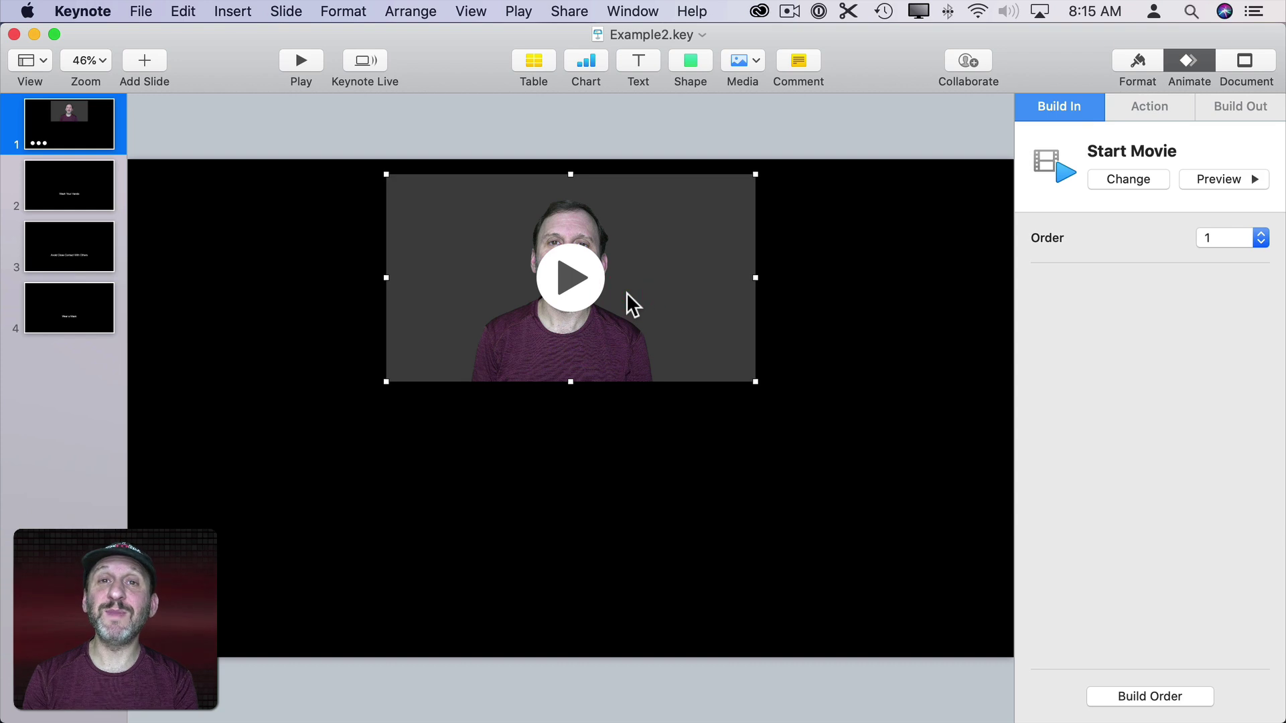
pyautogui.click(65, 169)
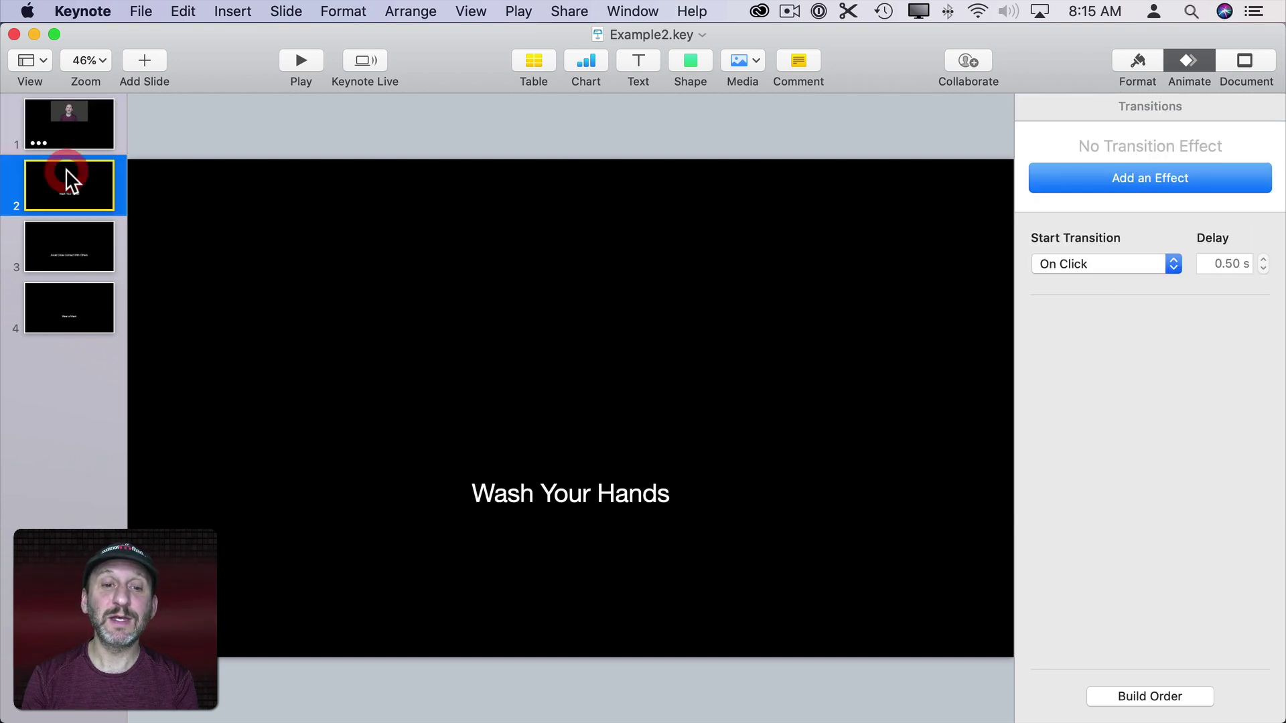
pyautogui.click(77, 244)
pyautogui.click(74, 321)
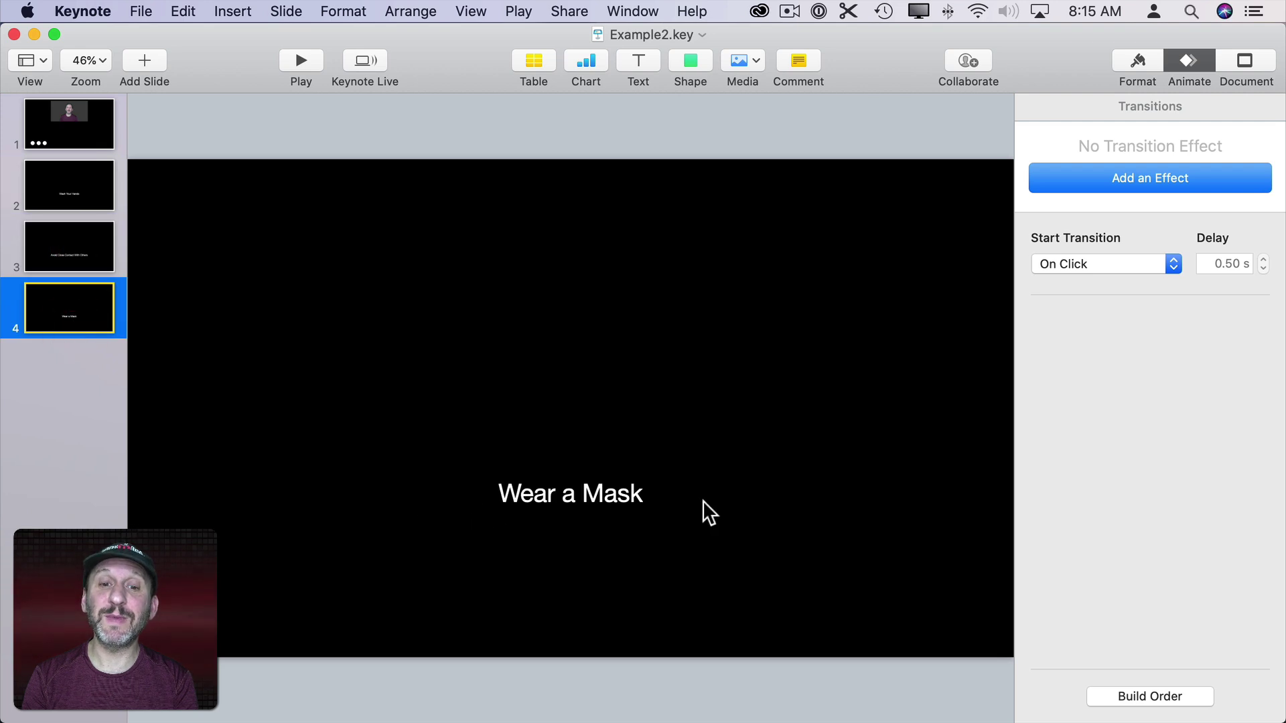
pyautogui.click(60, 111)
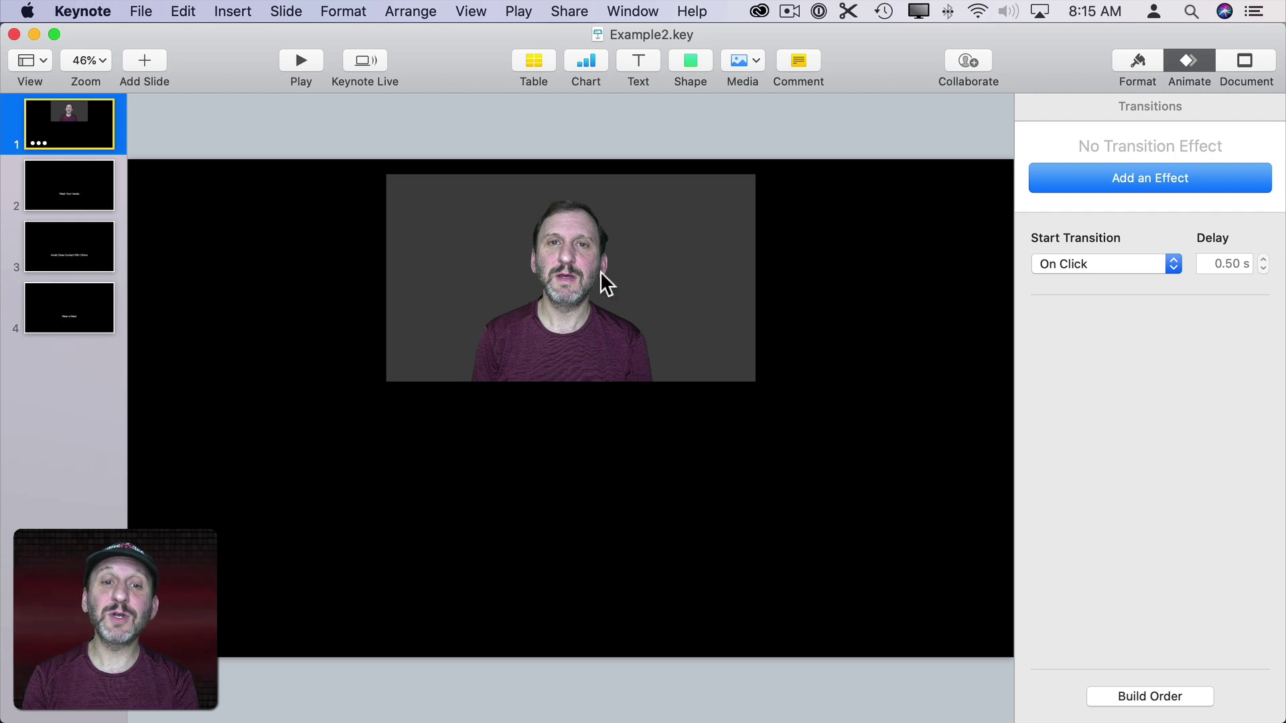
# Turn off Start movie on click for slide 1's movie, keeping Play across slides, and copy it
pyautogui.click(718, 258)
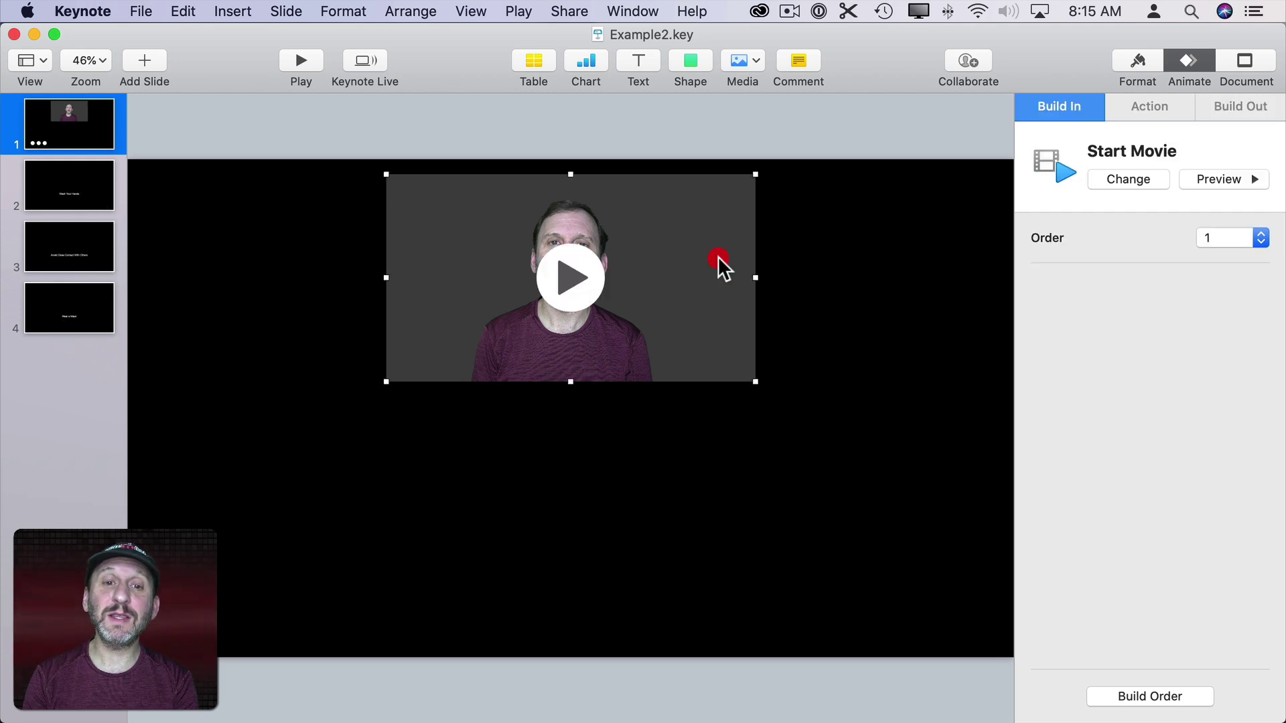
pyautogui.click(1137, 61)
pyautogui.click(1161, 107)
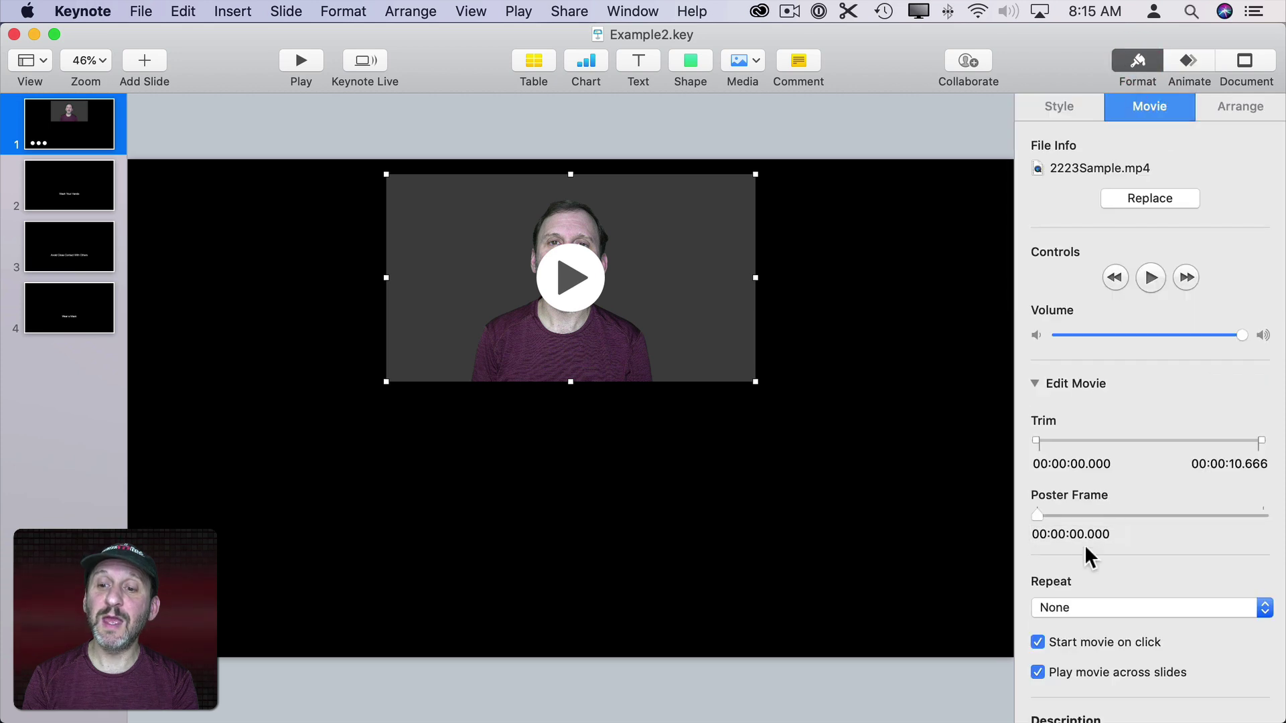
pyautogui.scroll(-5, 1096, 587)
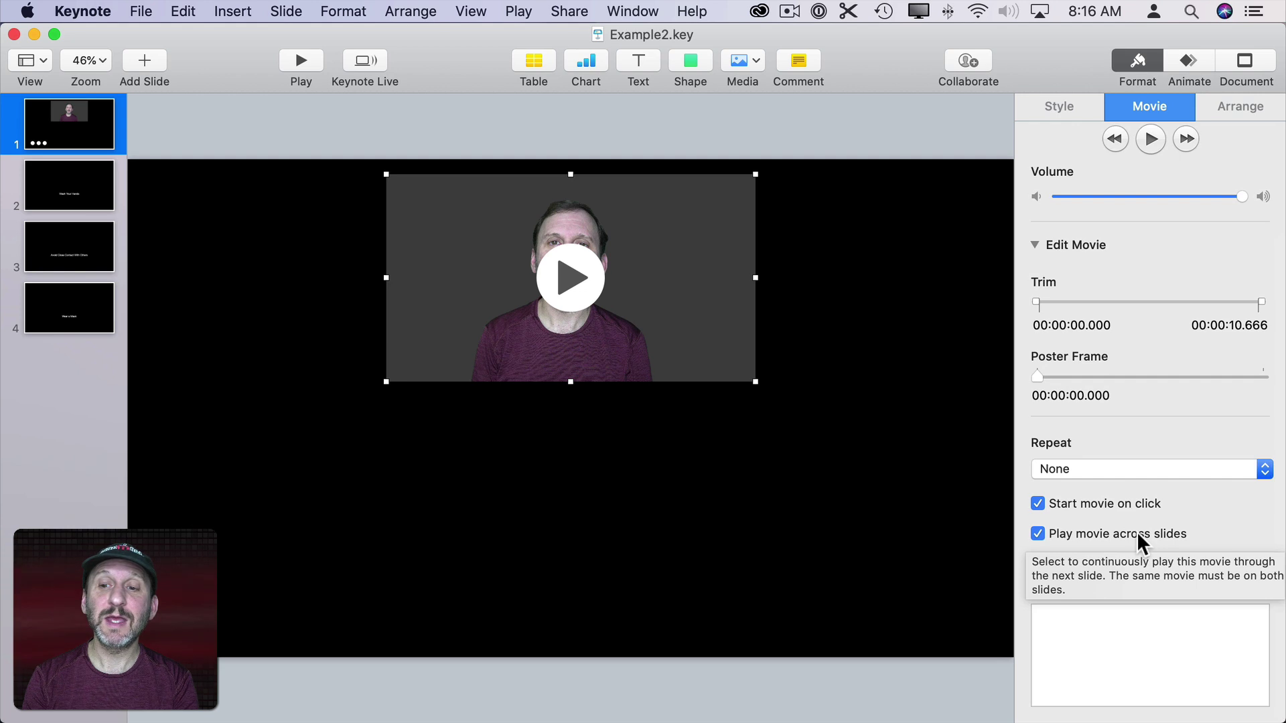
pyautogui.click(1081, 504)
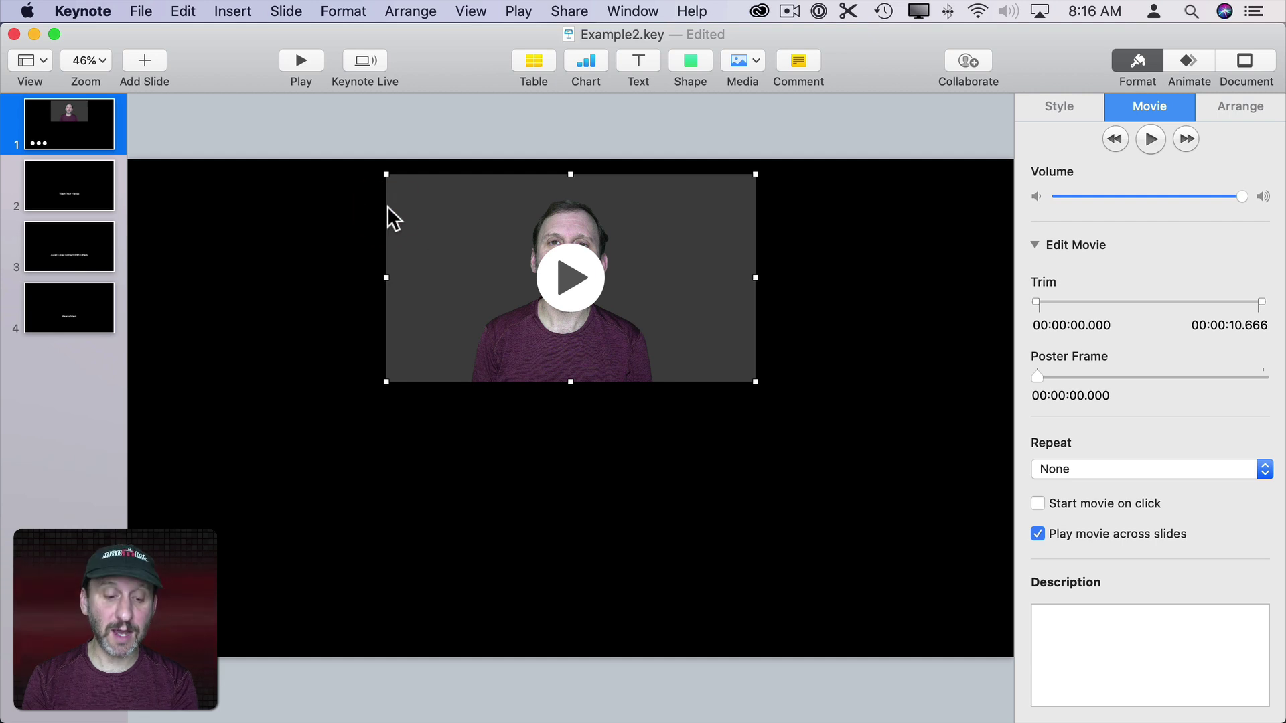
pyautogui.press('super+c')
# Paste the presenter video onto slides 2, 3 and 4
pyautogui.click(58, 174)
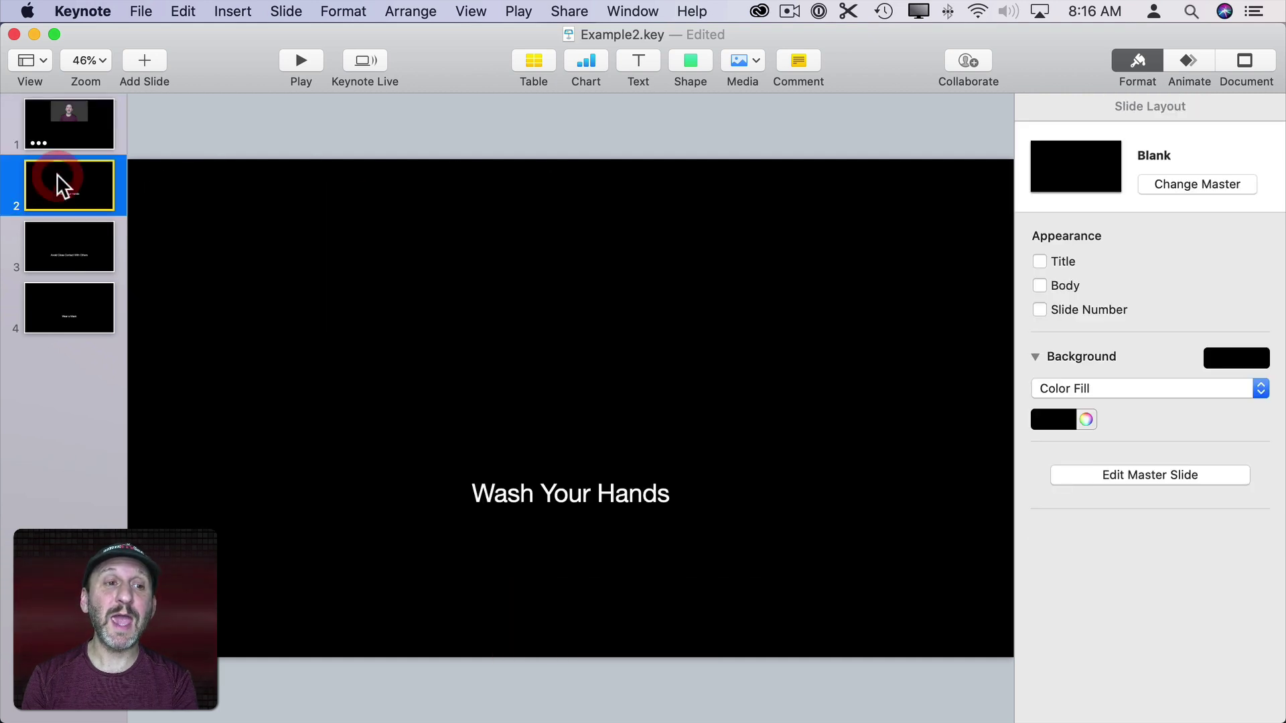
pyautogui.press('super+v')
pyautogui.click(75, 244)
pyautogui.press('super+v')
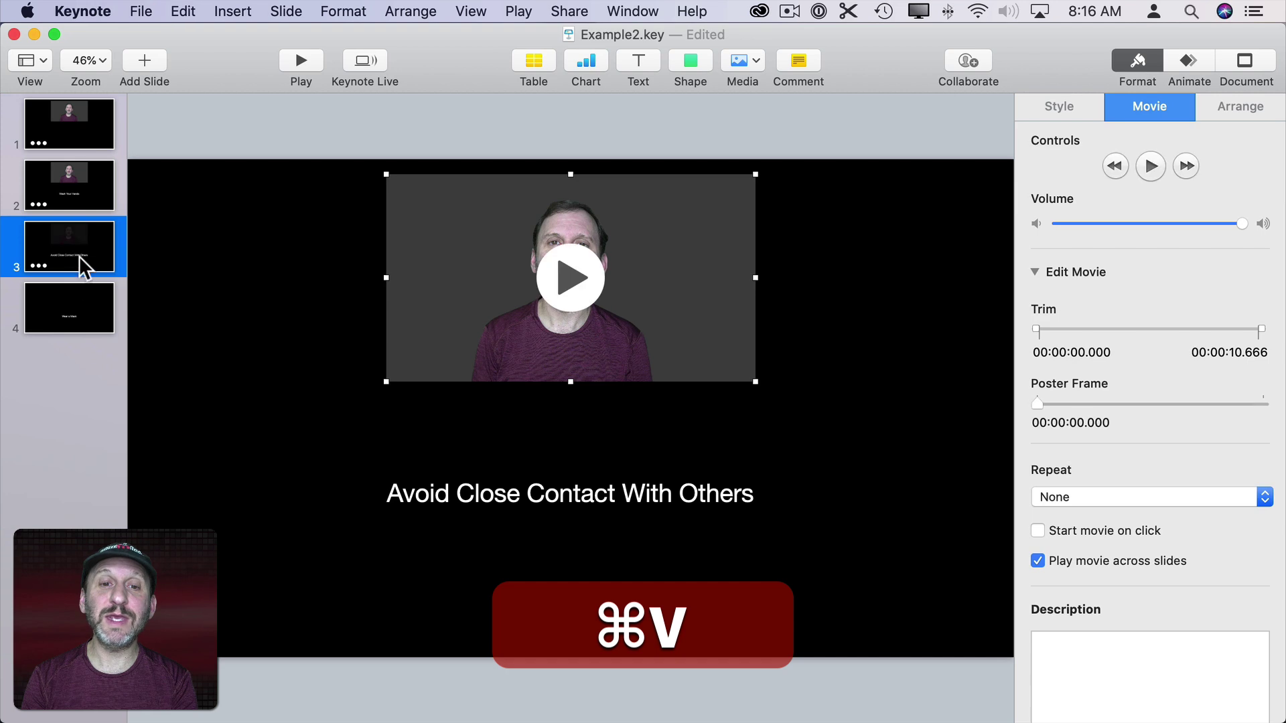
pyautogui.click(80, 291)
pyautogui.press('super+v')
# Check the movie on slide 2, then show slide 1's transition settings
pyautogui.press('Home')
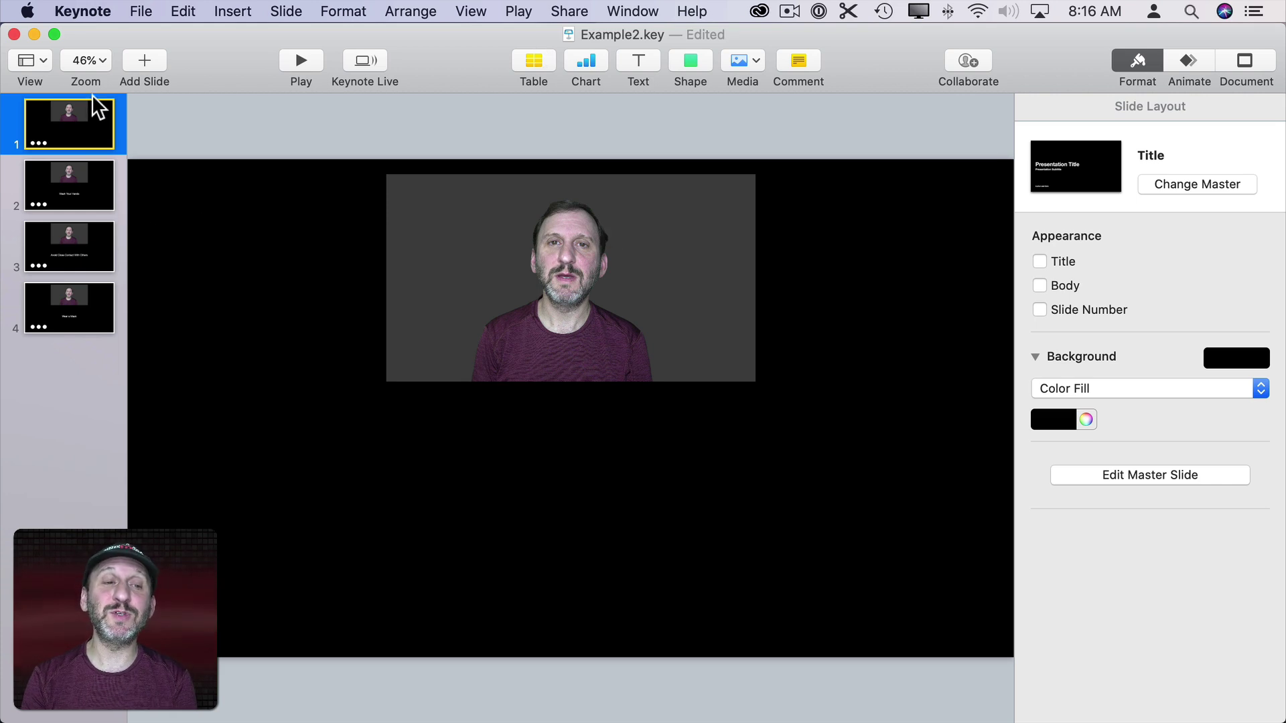
pyautogui.click(90, 176)
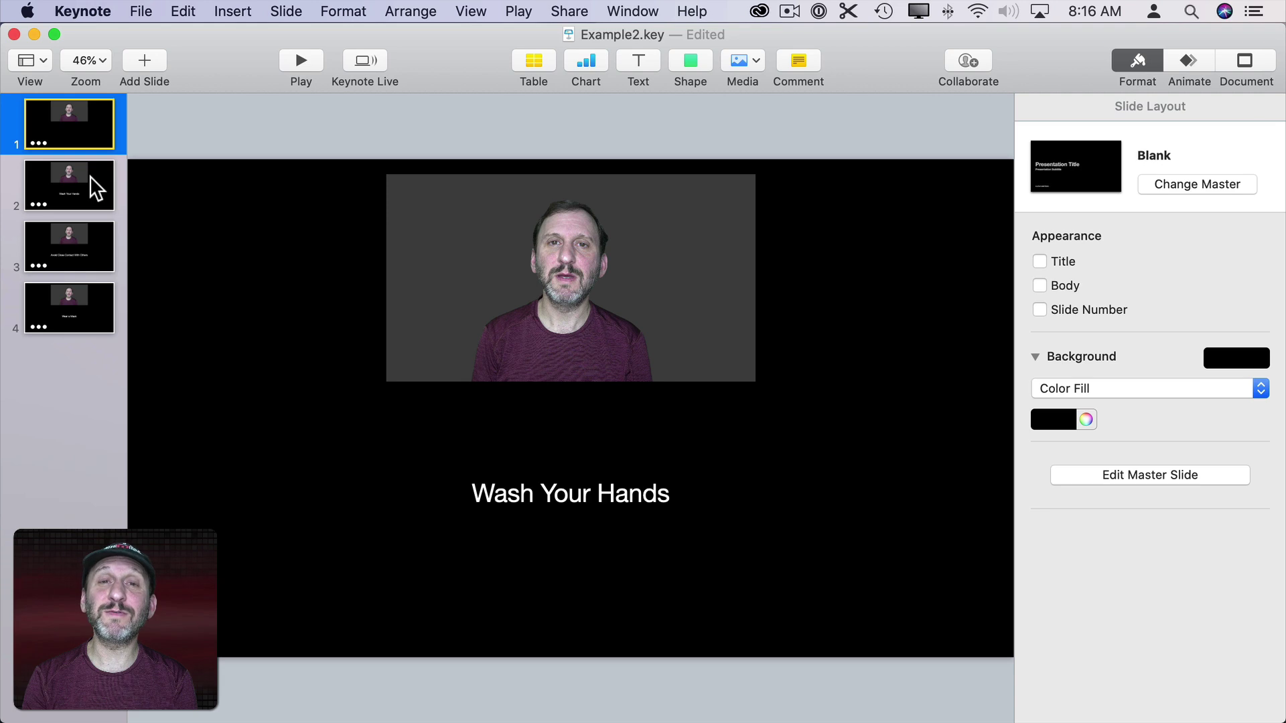
pyautogui.click(88, 126)
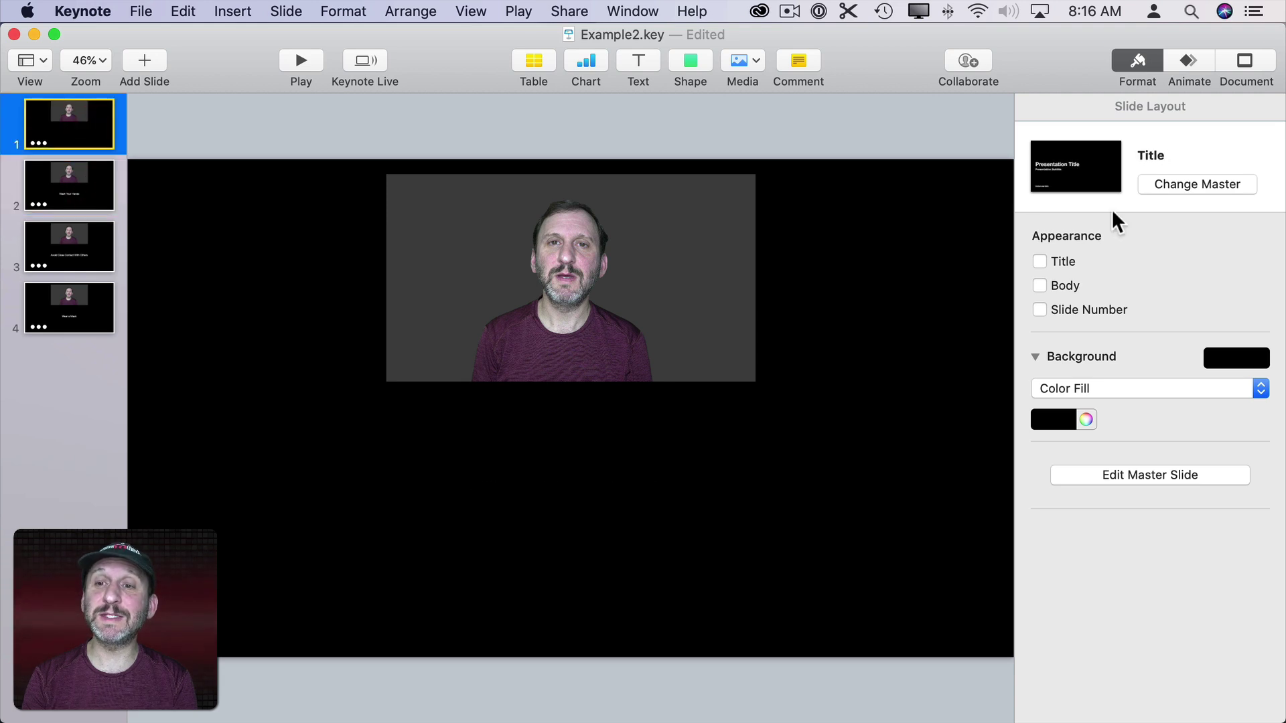
pyautogui.click(1195, 77)
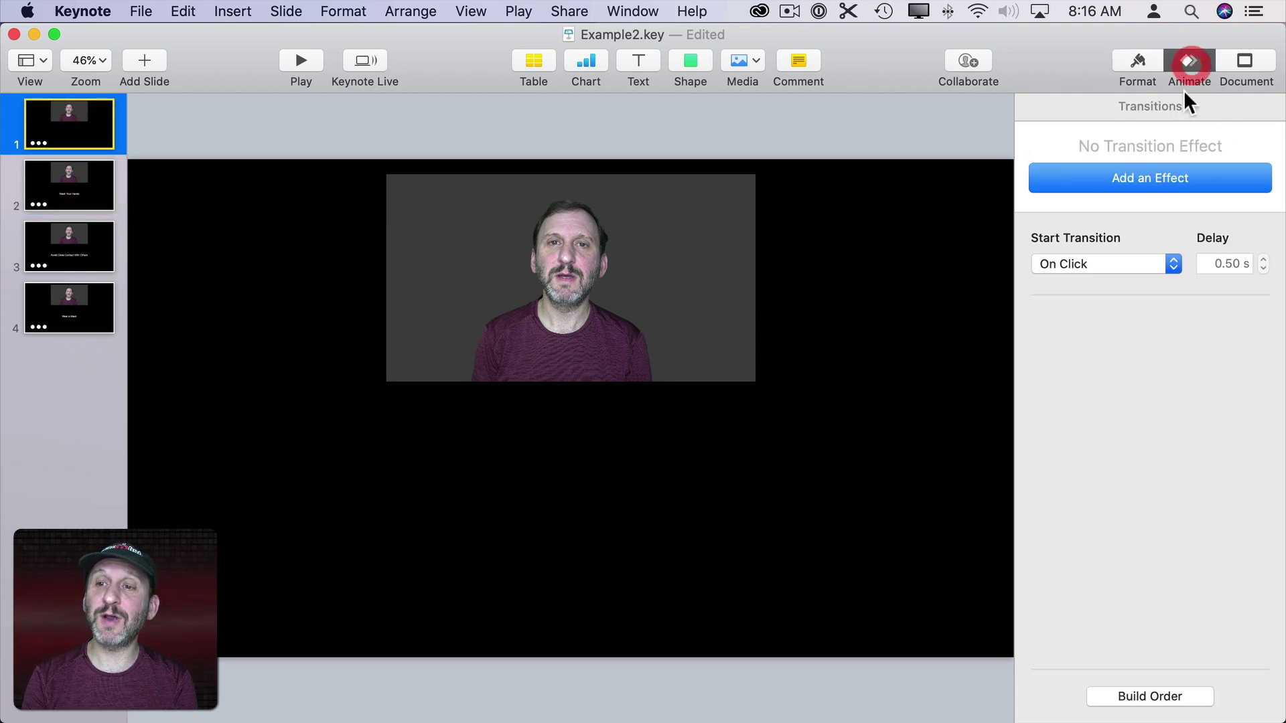
# Set slide 1 to advance automatically after a 3 second delay
pyautogui.click(1116, 264)
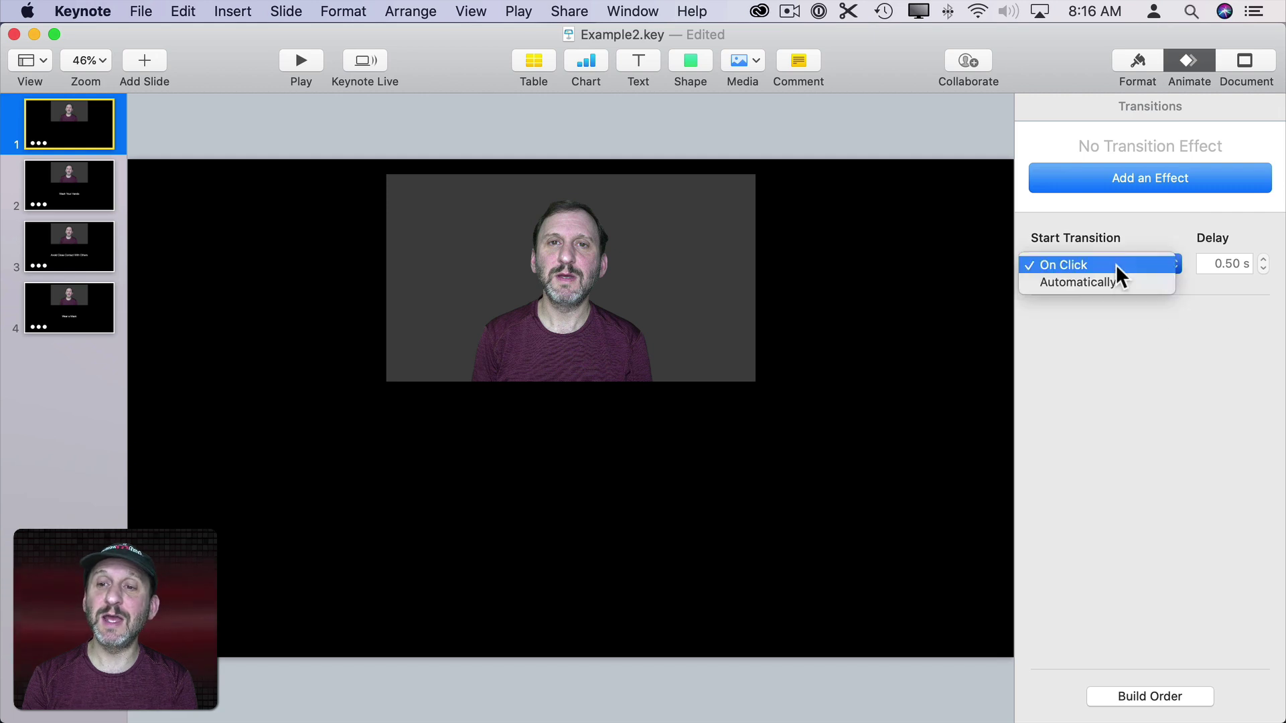
pyautogui.click(1116, 283)
pyautogui.tripleClick(1227, 265)
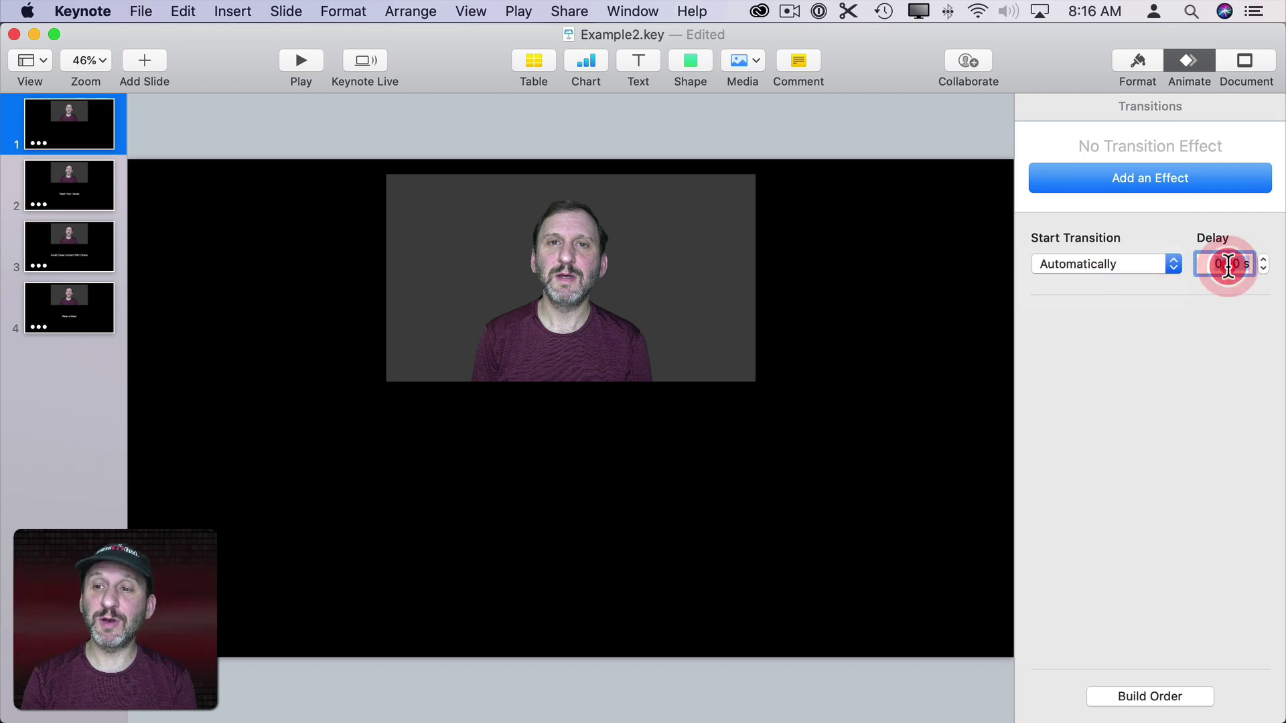
pyautogui.write('3')
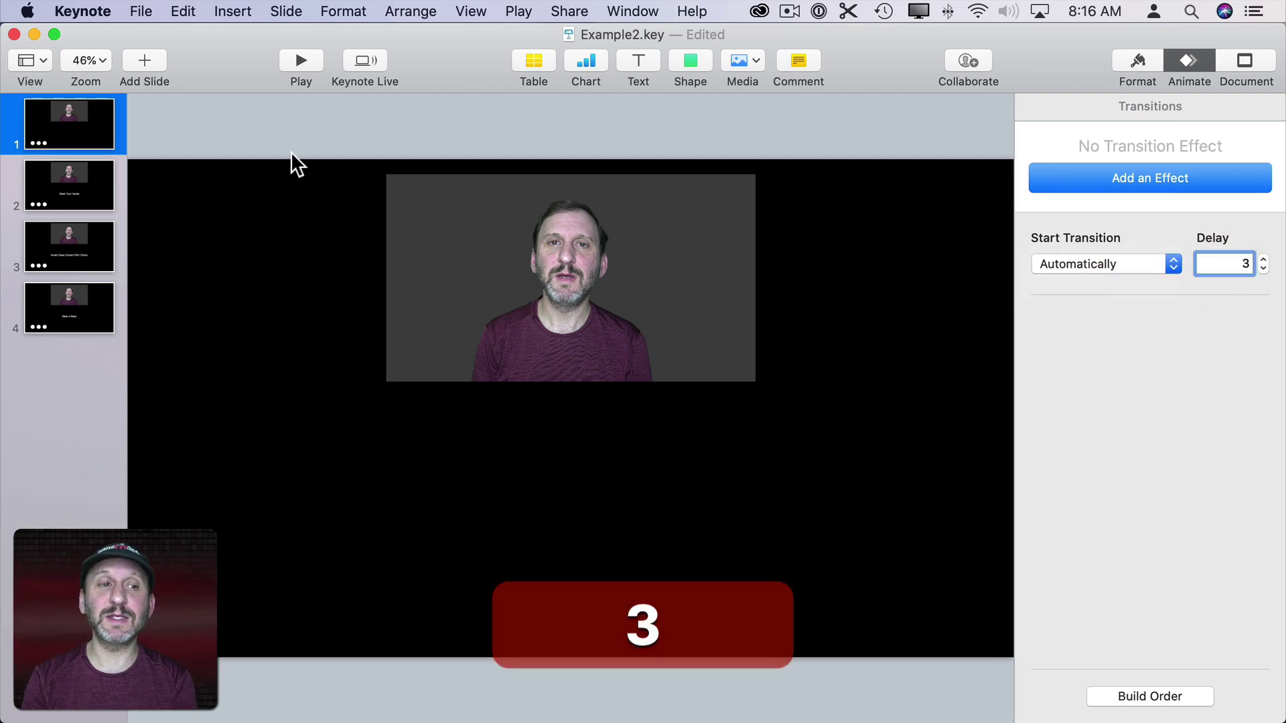
# Set slide 2 to advance automatically after a 2 second delay
pyautogui.click(91, 178)
pyautogui.click(1126, 260)
pyautogui.click(1125, 264)
pyautogui.tripleClick(1226, 265)
pyautogui.write('2')
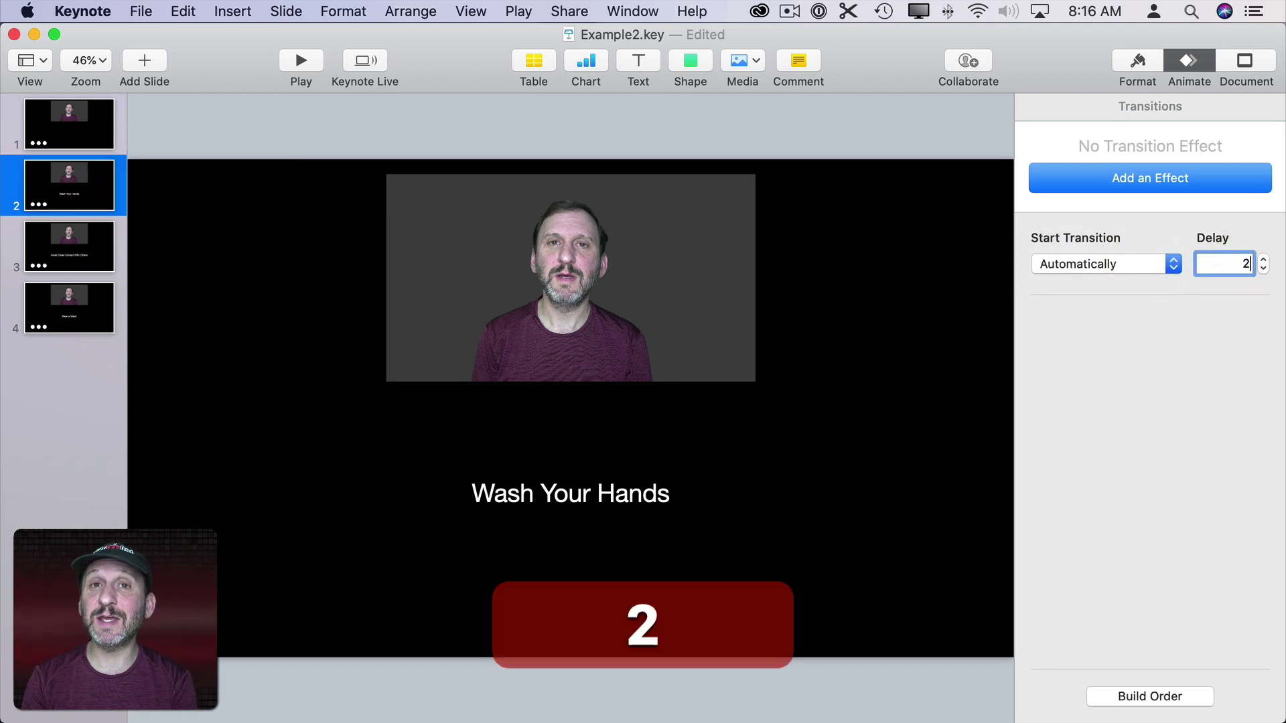
pyautogui.press('Return')
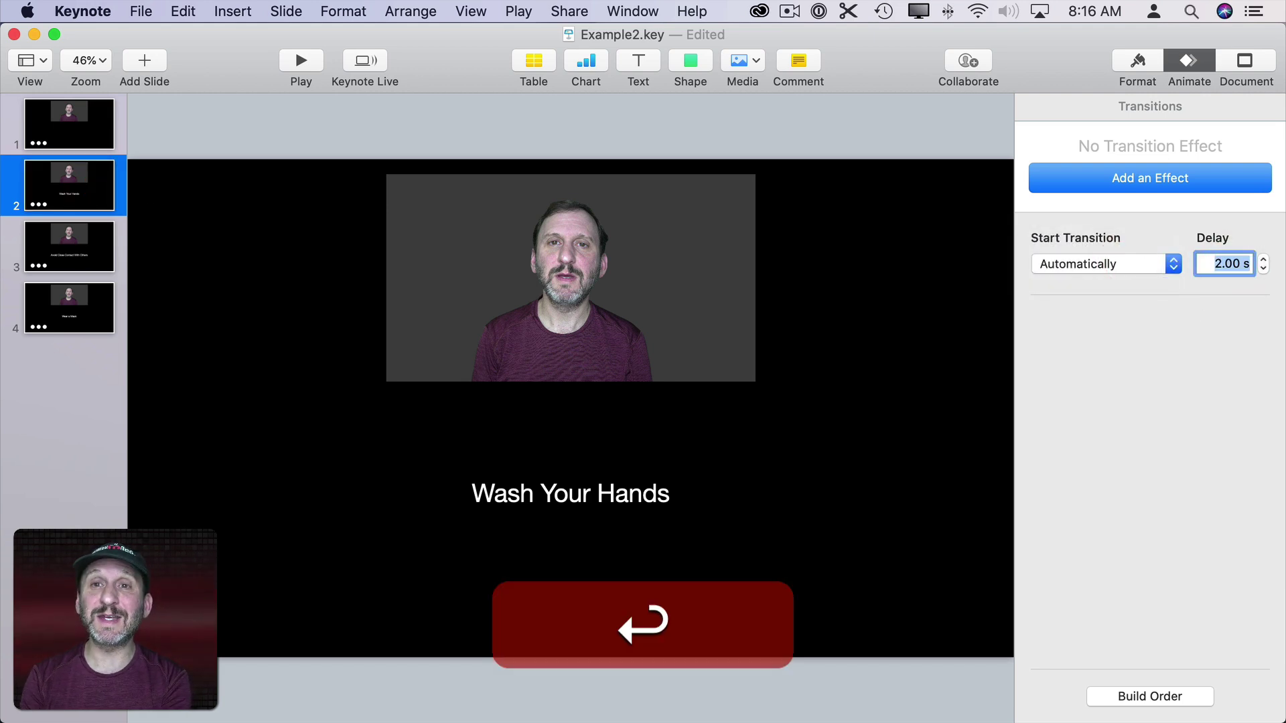
# Set slide 3 to advance automatically after a 3 second delay
pyautogui.click(102, 238)
pyautogui.click(1137, 273)
pyautogui.click(1135, 267)
pyautogui.tripleClick(1212, 266)
pyautogui.write('3')
pyautogui.press('Return')
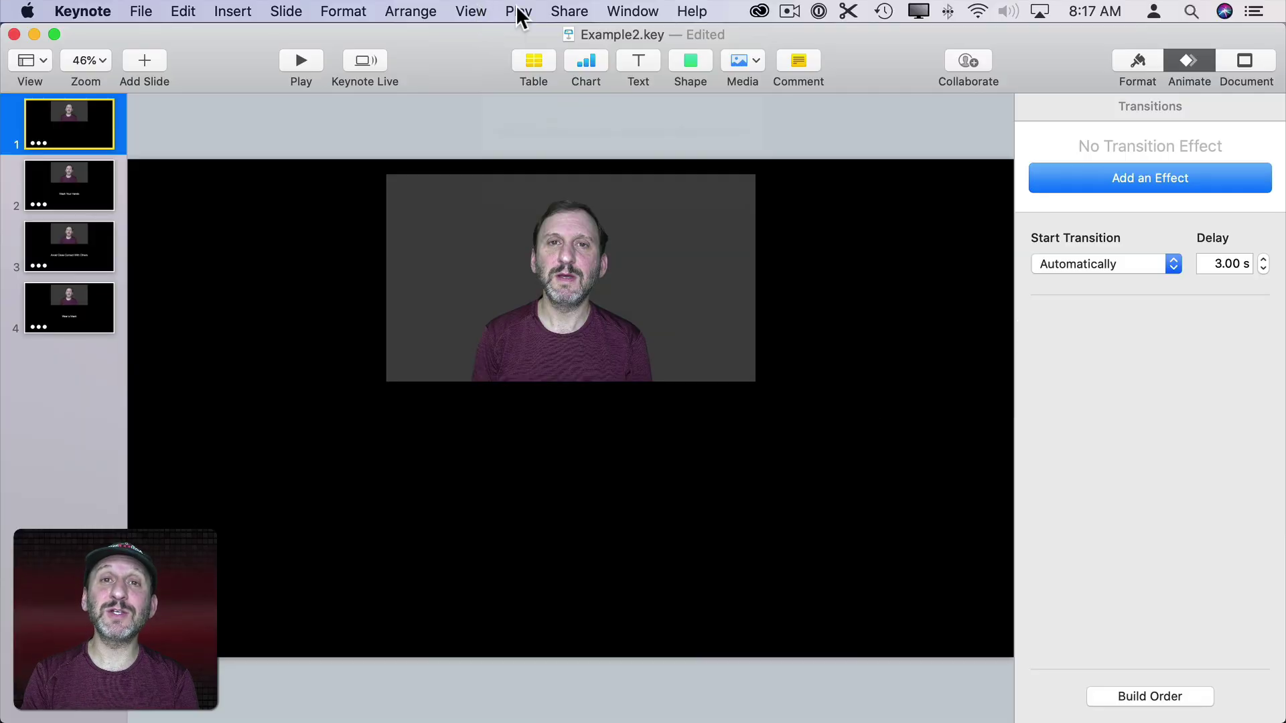
# Test-play the slideshow, then move the movie left on slide 2 and down-left on slide 4
pyautogui.click(519, 12)
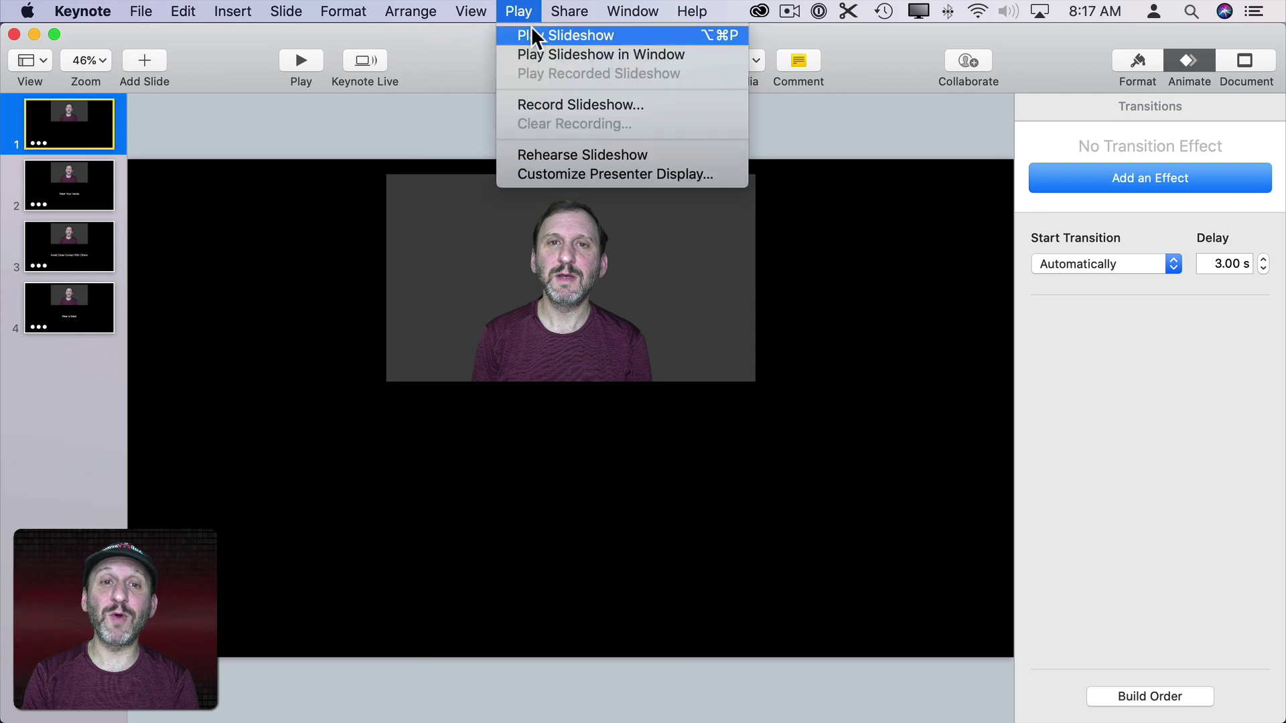
pyautogui.click(535, 52)
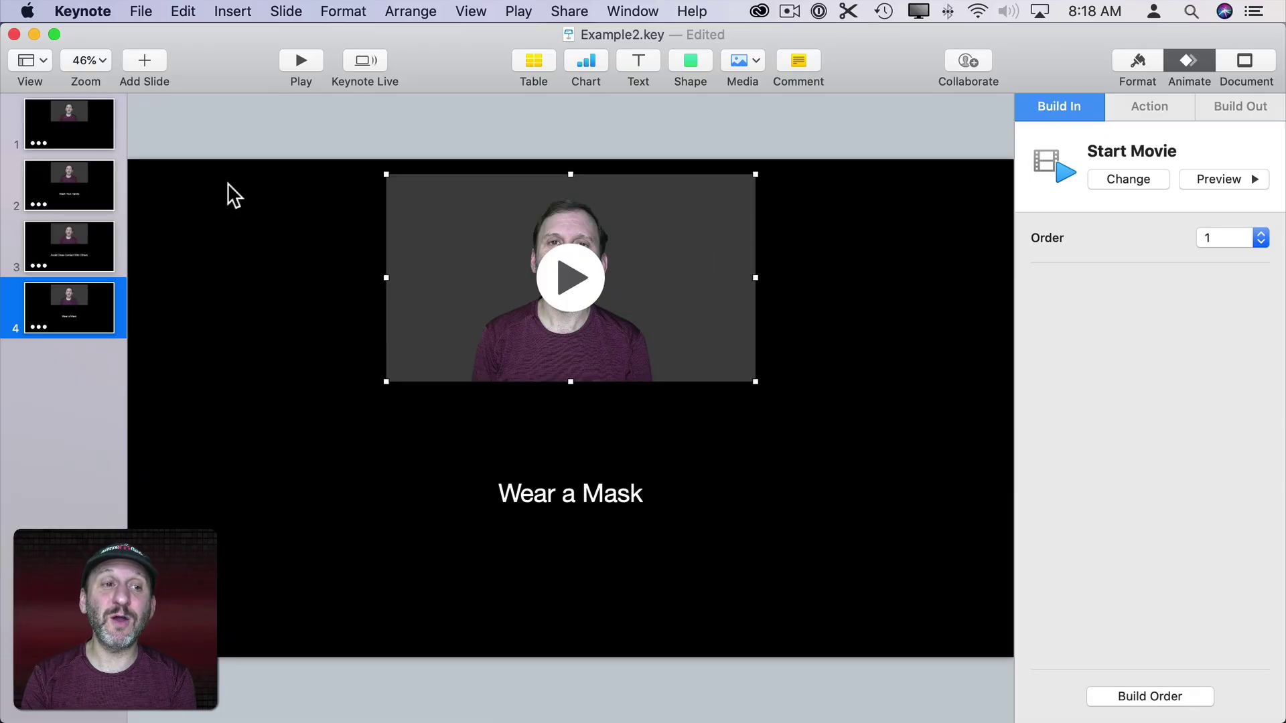
pyautogui.click(64, 185)
pyautogui.moveTo(612, 231); pyautogui.dragTo(676, 306)
pyautogui.click(93, 237)
pyautogui.click(69, 308)
pyautogui.moveTo(571, 264); pyautogui.dragTo(334, 413)
pyautogui.click(82, 113)
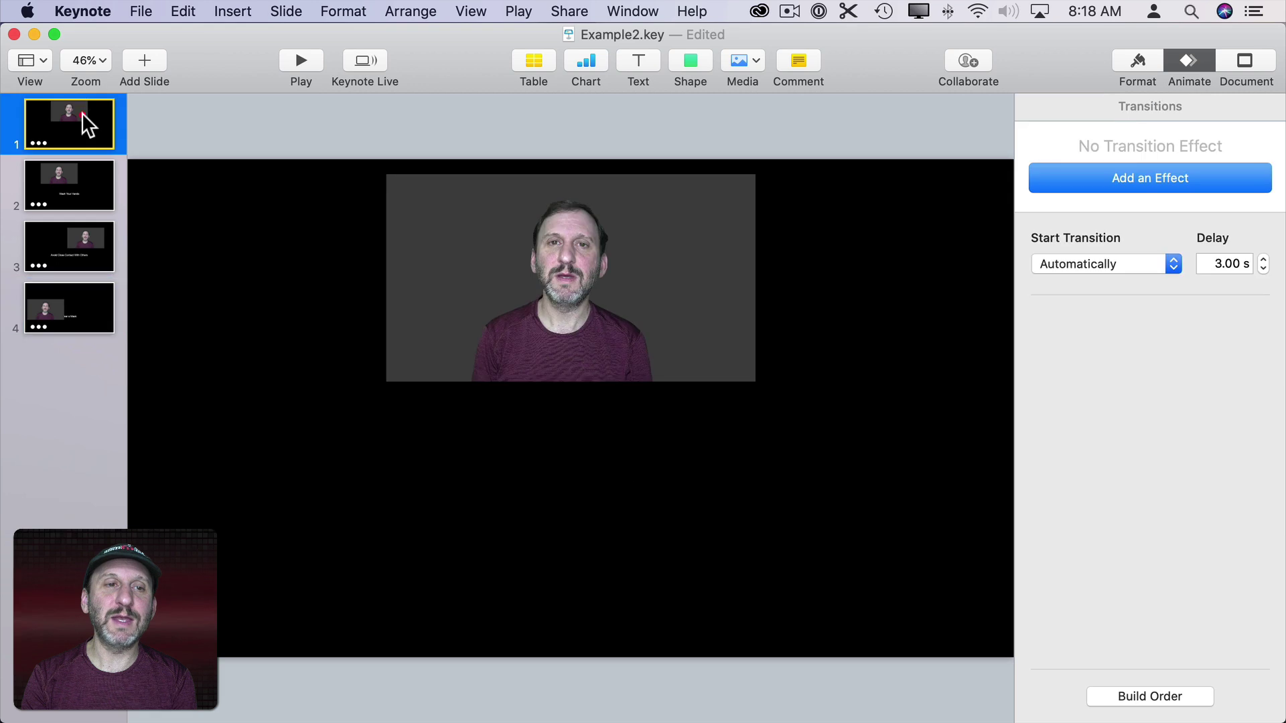
# Preview the deck in a window, then enlarge Example3's slide 1 movie to fill the slide at 1920×1080
pyautogui.click(519, 12)
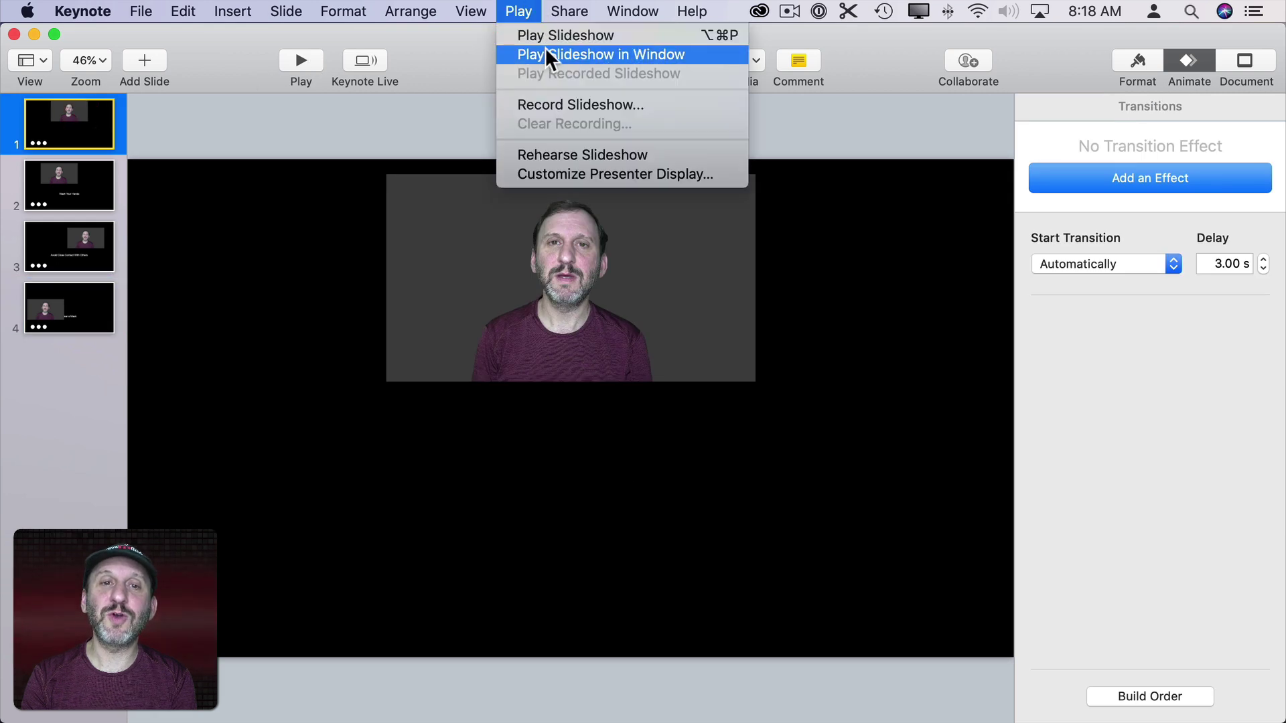
pyautogui.click(546, 49)
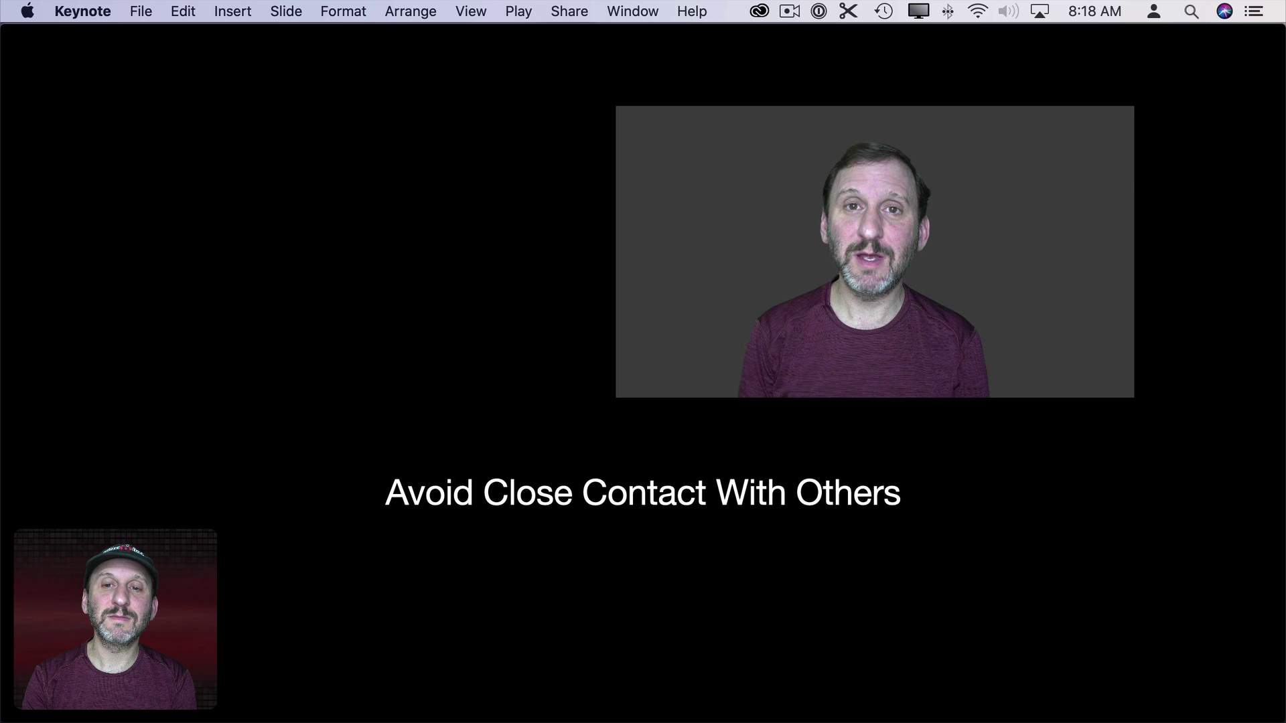
pyautogui.press('Escape')
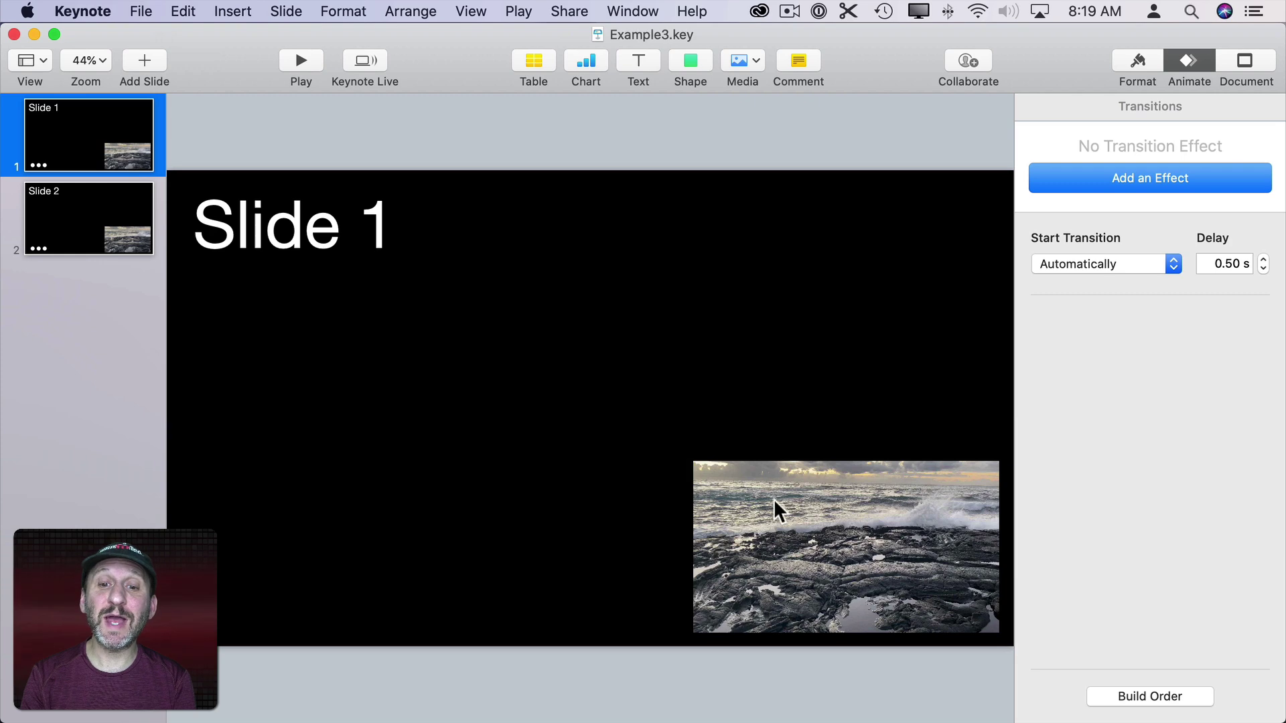
pyautogui.moveTo(773, 500); pyautogui.dragTo(249, 213)
pyautogui.moveTo(472, 341); pyautogui.dragTo(1011, 646)
# Move slide 2's movie to the top-left and enlarge it to fill the slide
pyautogui.click(125, 220)
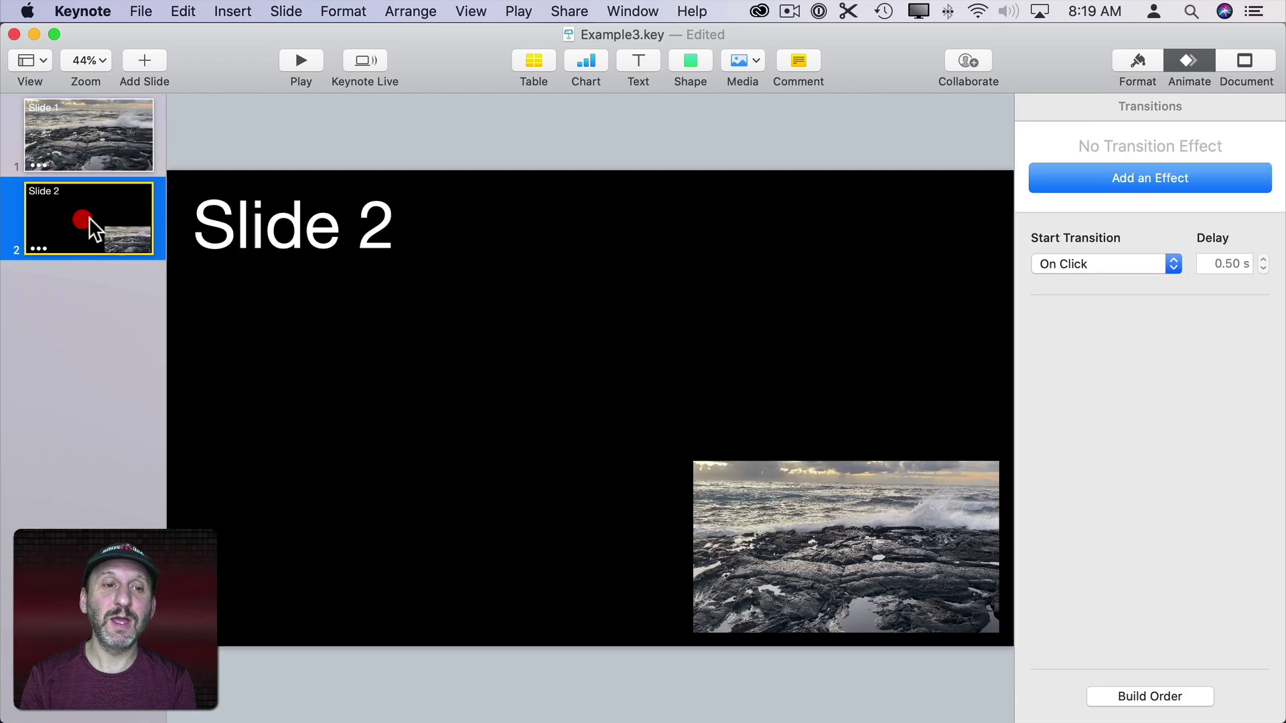
pyautogui.moveTo(735, 467); pyautogui.dragTo(235, 198)
pyautogui.moveTo(472, 341); pyautogui.dragTo(1010, 654)
# Set slide 1's auto-advance delay to 2 seconds, then play the slideshow in a window
pyautogui.click(108, 168)
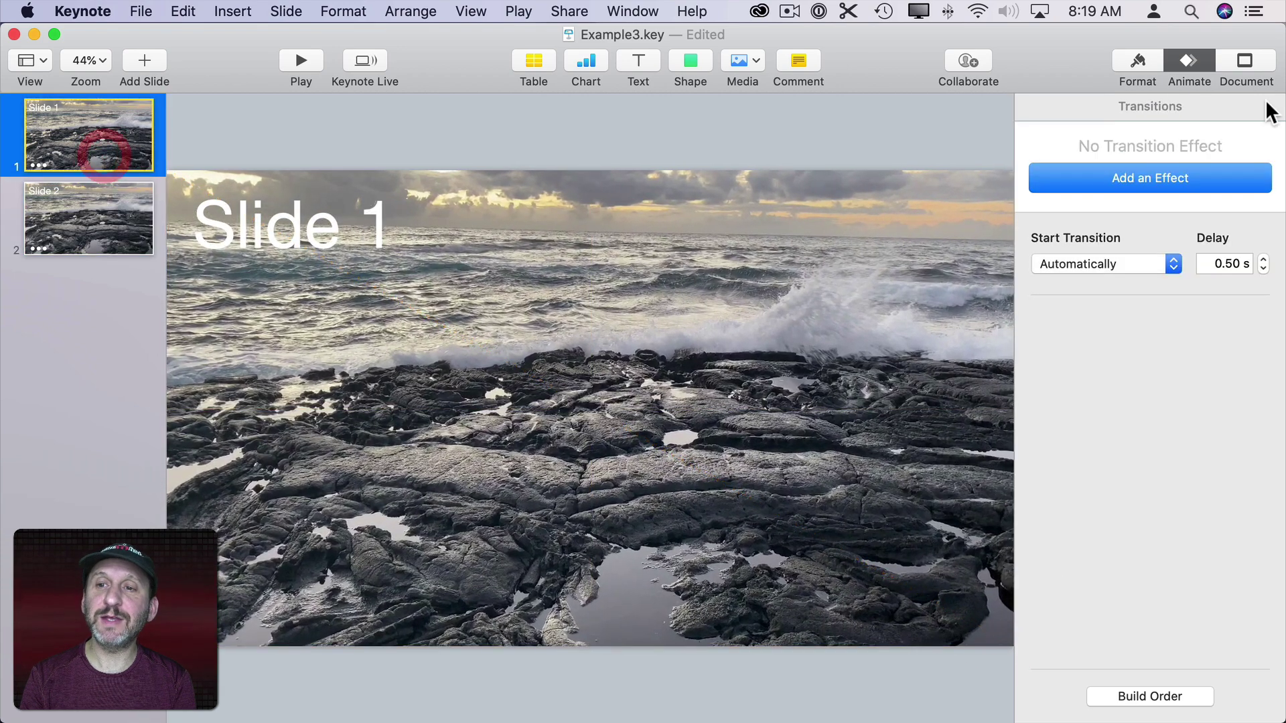
pyautogui.click(1221, 268)
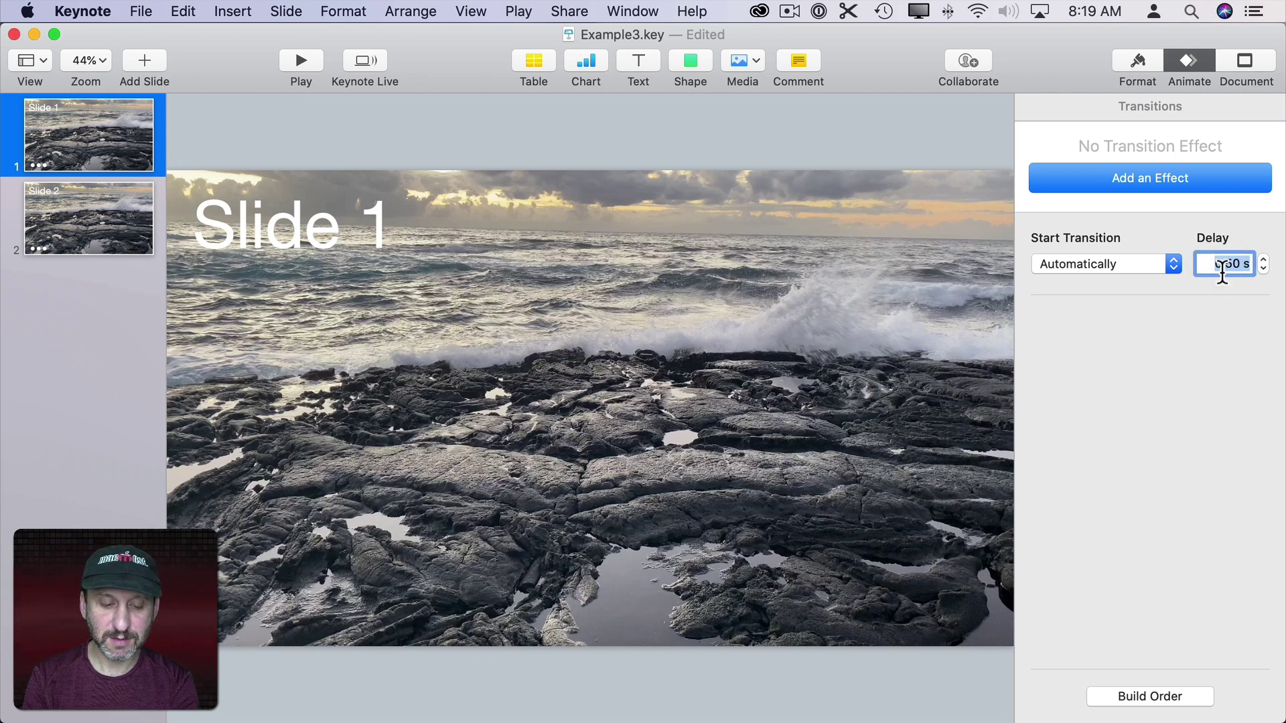
pyautogui.write('2')
pyautogui.press('Return')
pyautogui.click(84, 229)
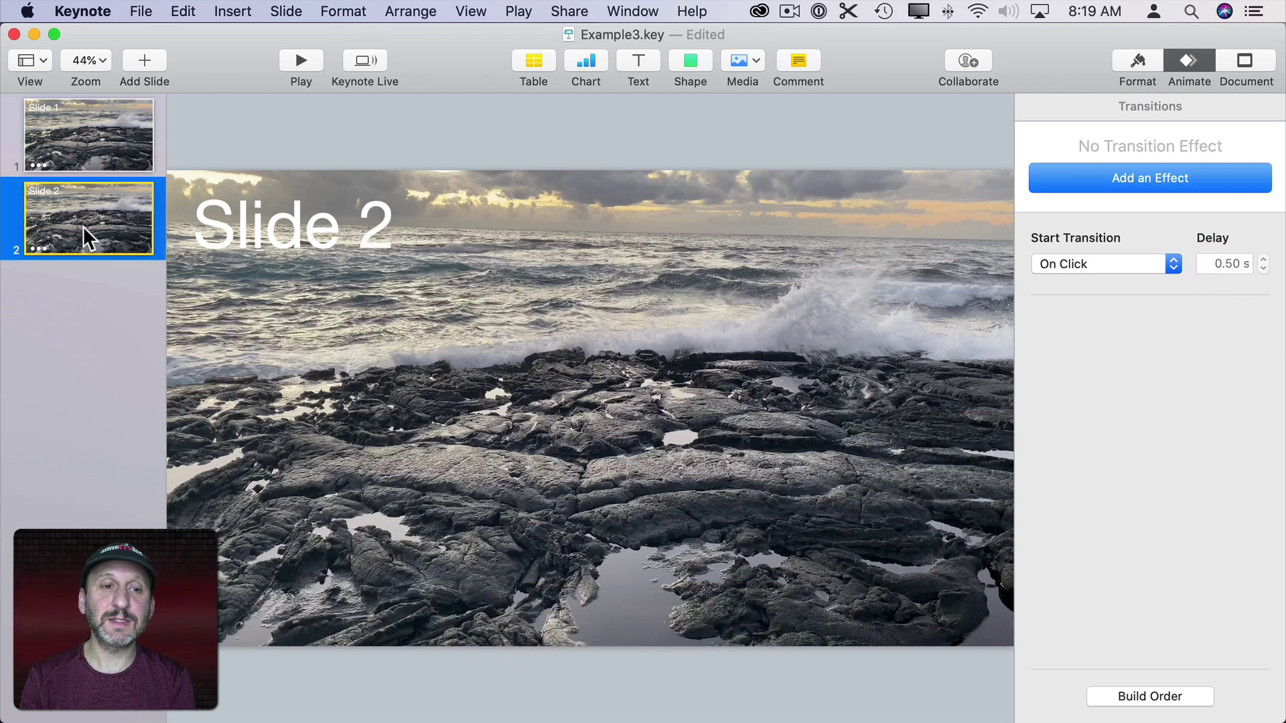
pyautogui.click(85, 132)
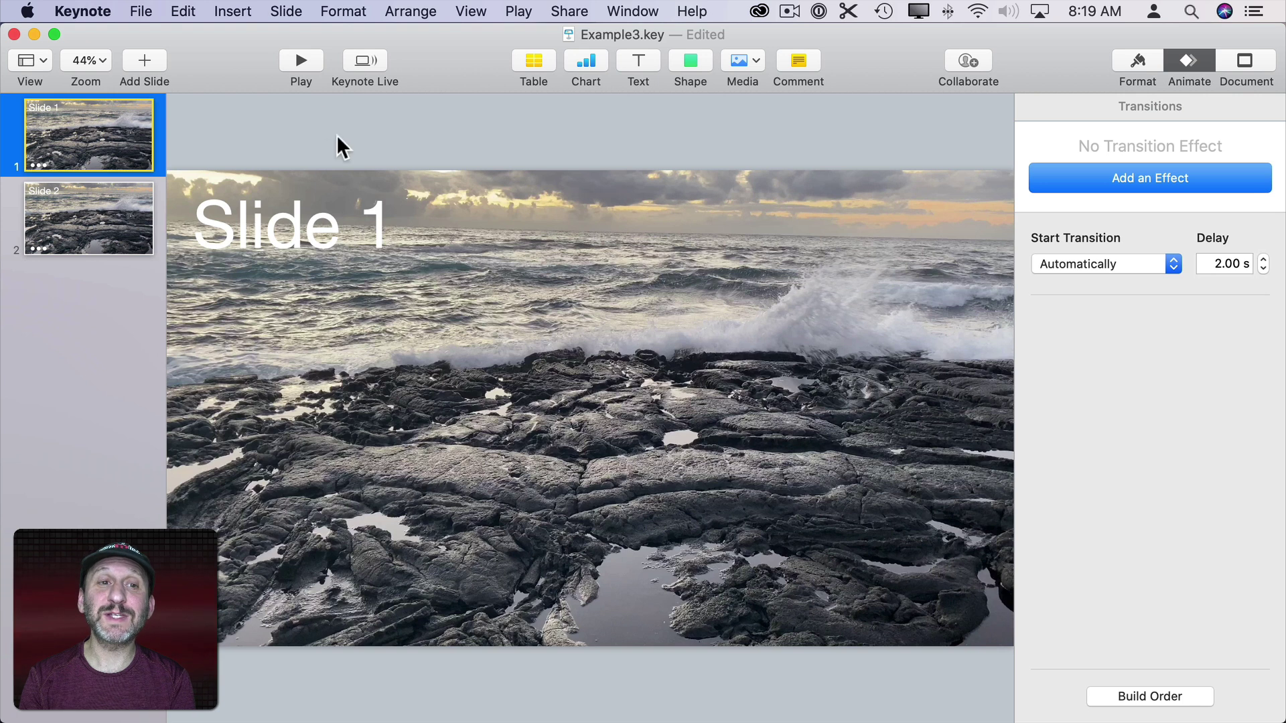
pyautogui.click(524, 12)
pyautogui.click(532, 50)
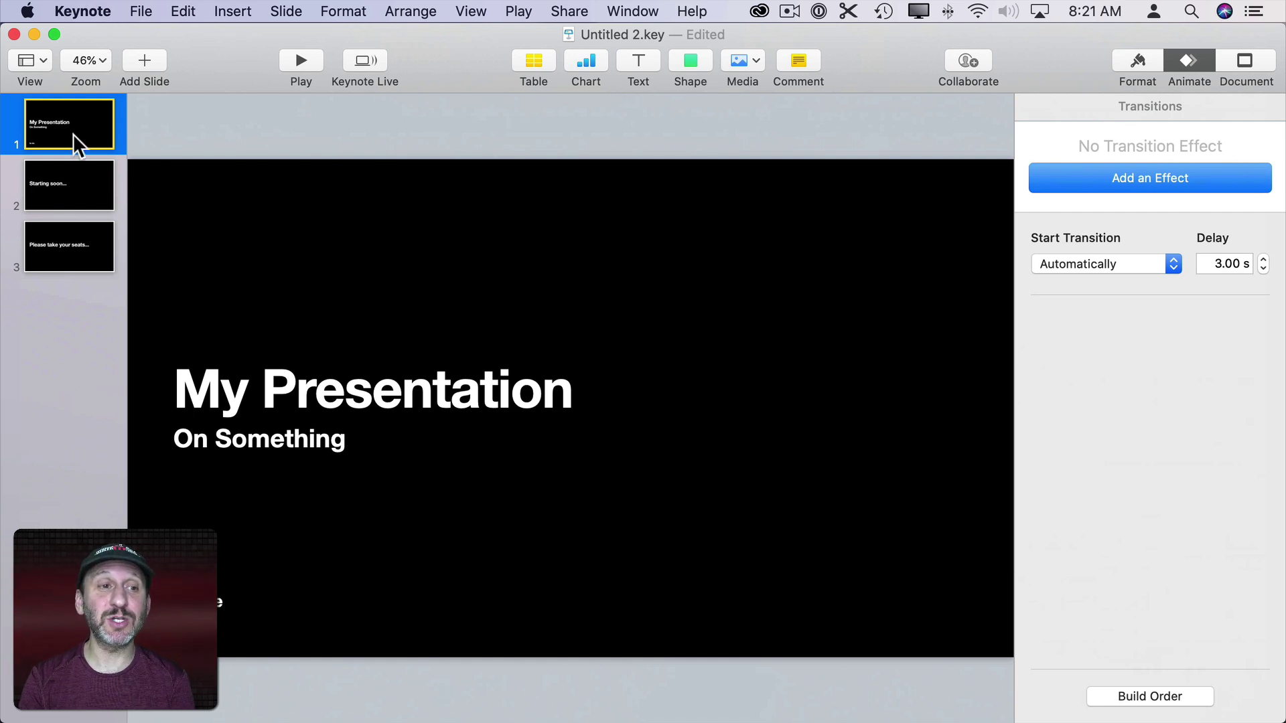
# Review the slides, then drop 3Cinematic.mp3 onto the title slide with its speaker icon top-right
pyautogui.click(90, 182)
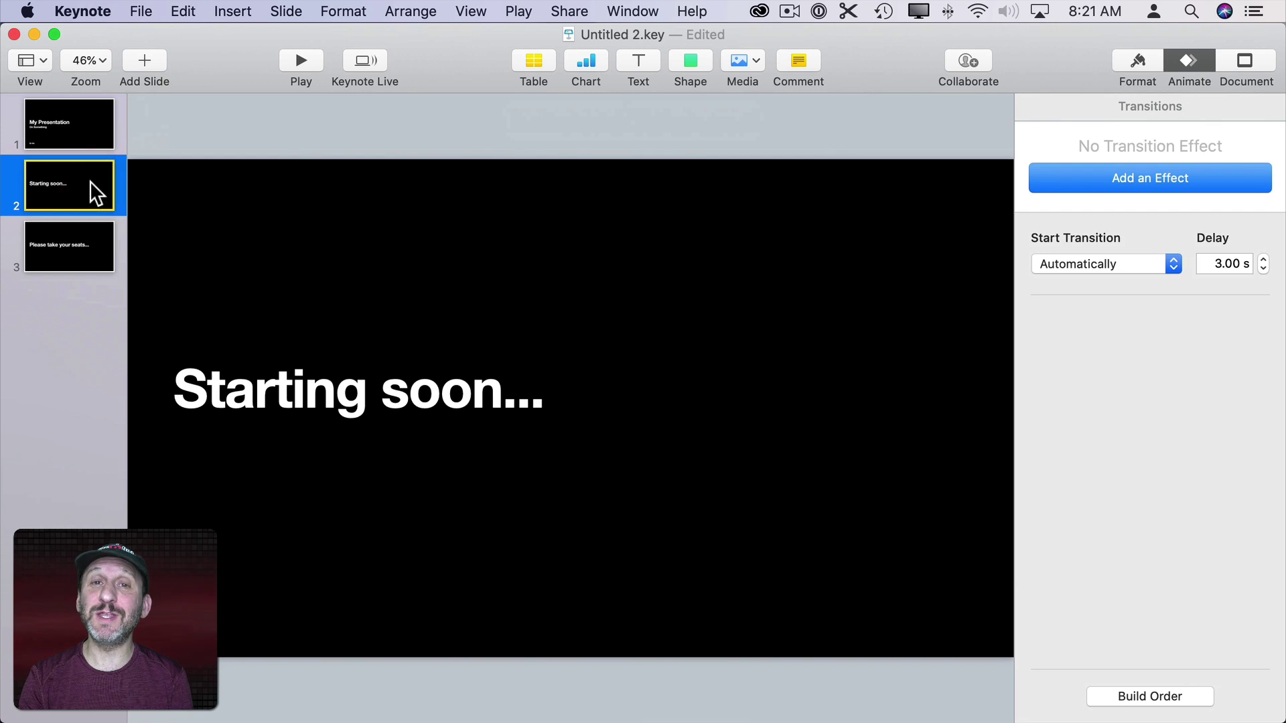
pyautogui.click(85, 234)
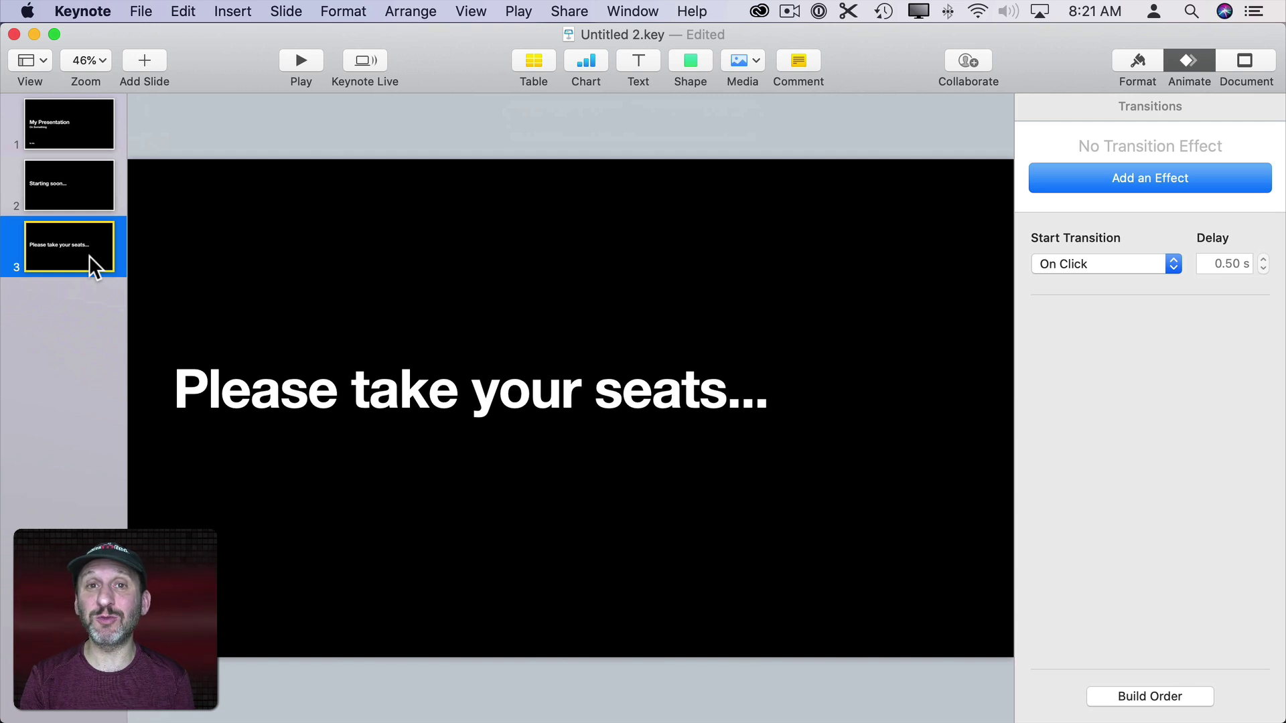
pyautogui.click(99, 127)
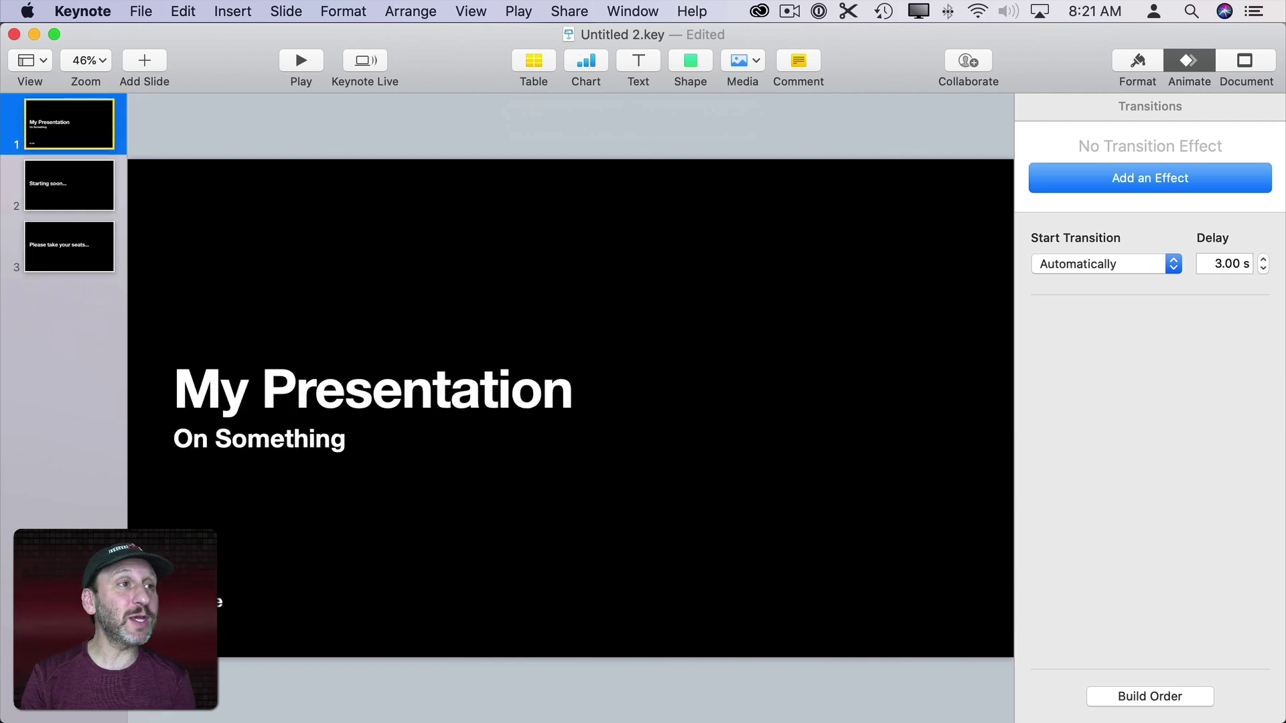
pyautogui.moveTo(53, 40); pyautogui.dragTo(847, 250)
pyautogui.moveTo(891, 292); pyautogui.dragTo(929, 232)
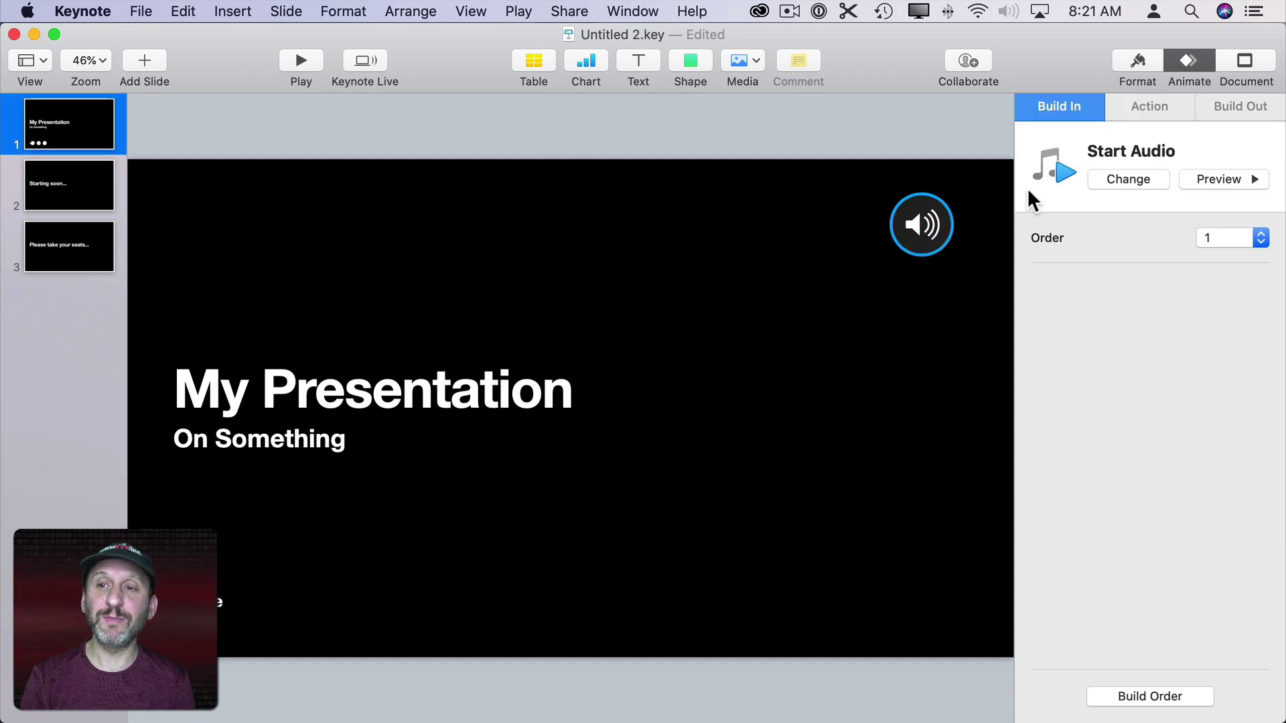
# Set the 3Cinematic.mp3 audio's Repeat option to Loop
pyautogui.click(1136, 61)
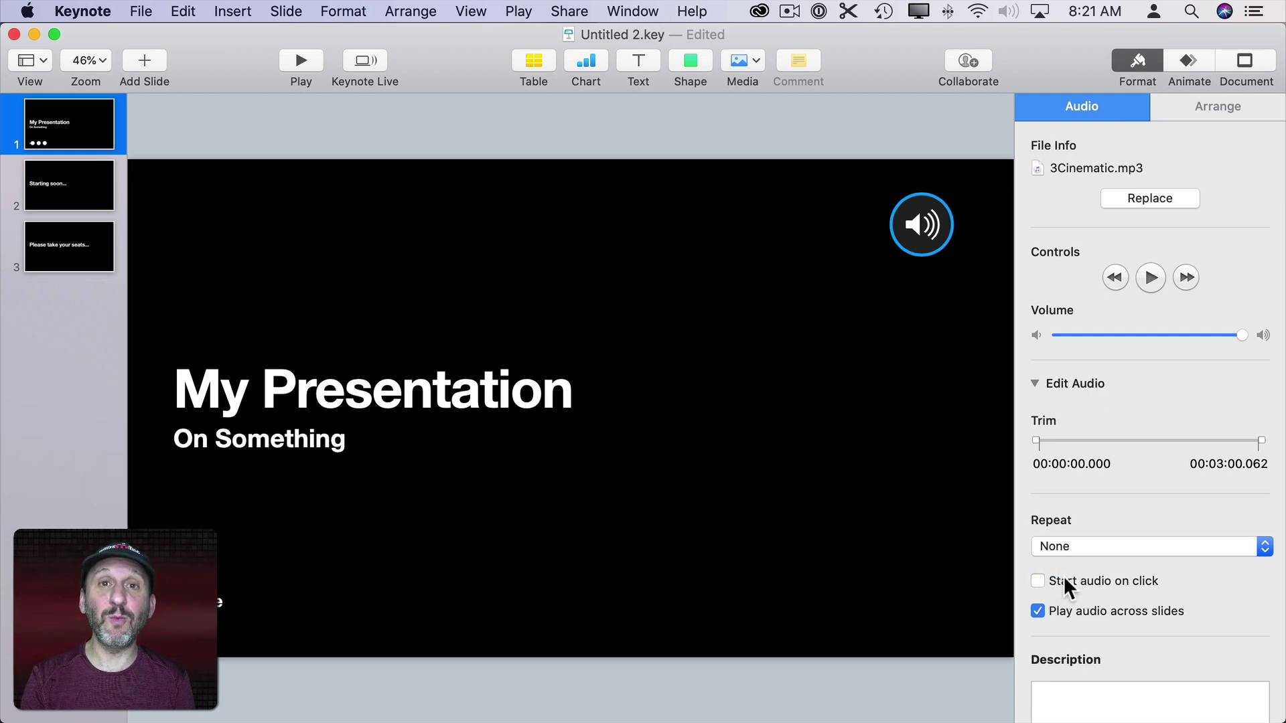
pyautogui.click(1084, 549)
pyautogui.click(1083, 563)
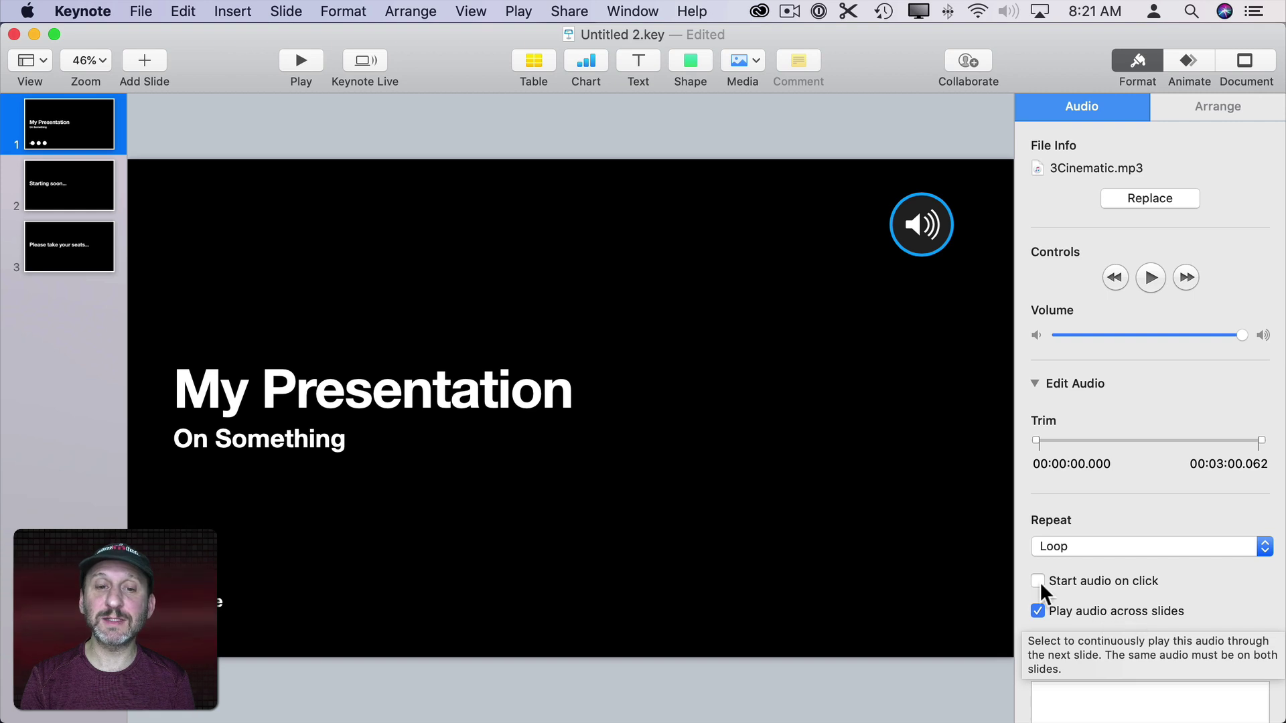
# Copy the audio object and paste identical copies onto slides 2 and 3
pyautogui.click(723, 299)
pyautogui.click(919, 205)
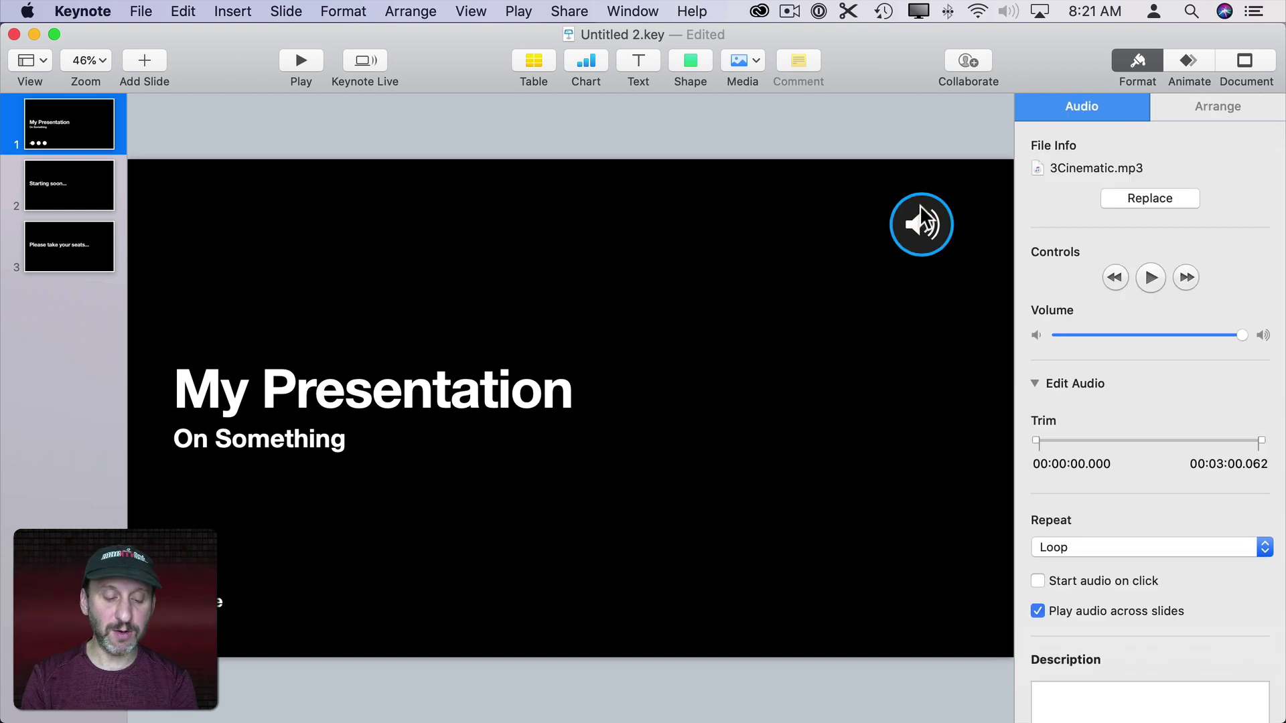
pyautogui.press('super+c')
pyautogui.click(65, 185)
pyautogui.press('super+v')
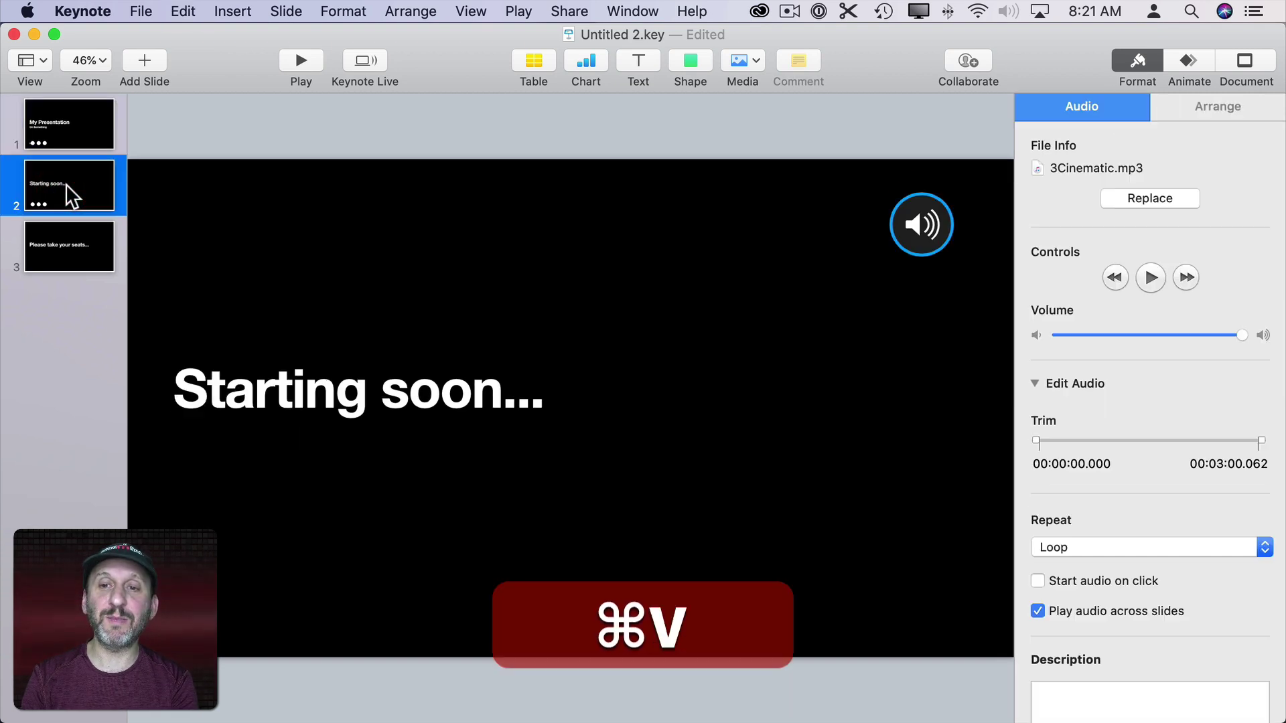
pyautogui.click(67, 230)
pyautogui.press('super+v')
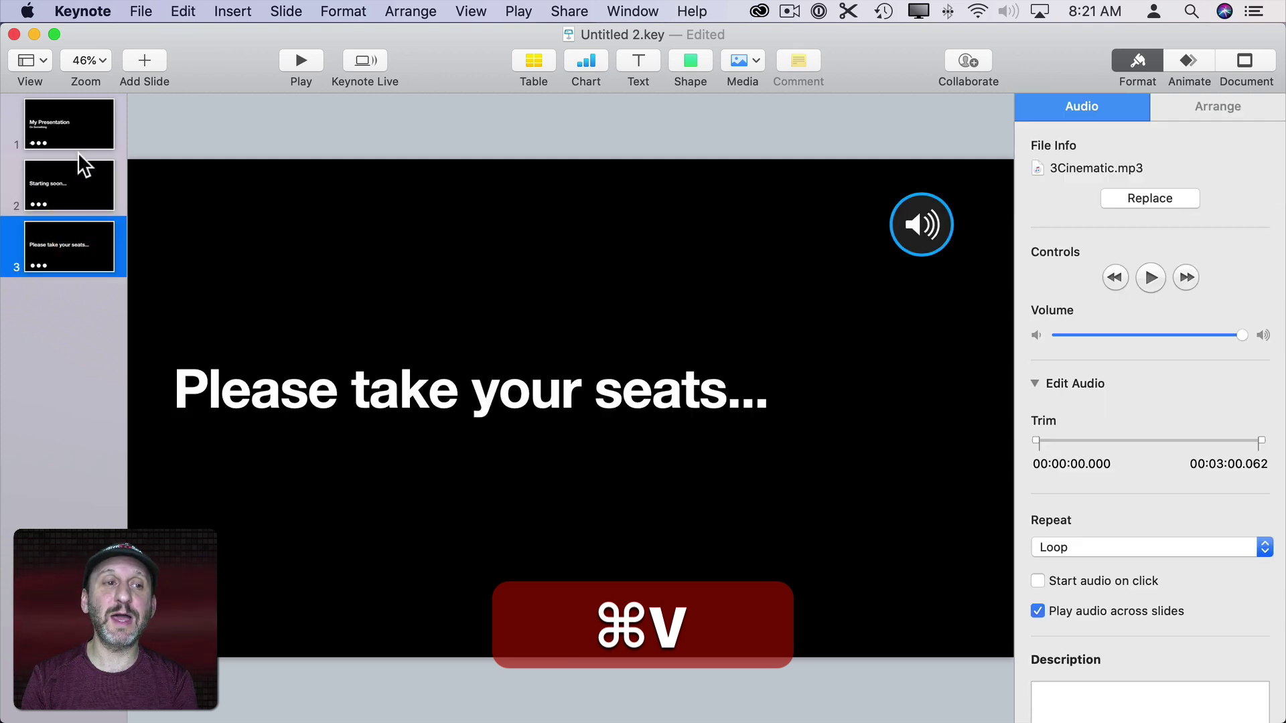
# Compare the title slide with the Starting soon... slide to check the pasted audio
pyautogui.click(78, 132)
pyautogui.click(73, 191)
pyautogui.click(73, 131)
pyautogui.click(70, 183)
pyautogui.click(76, 132)
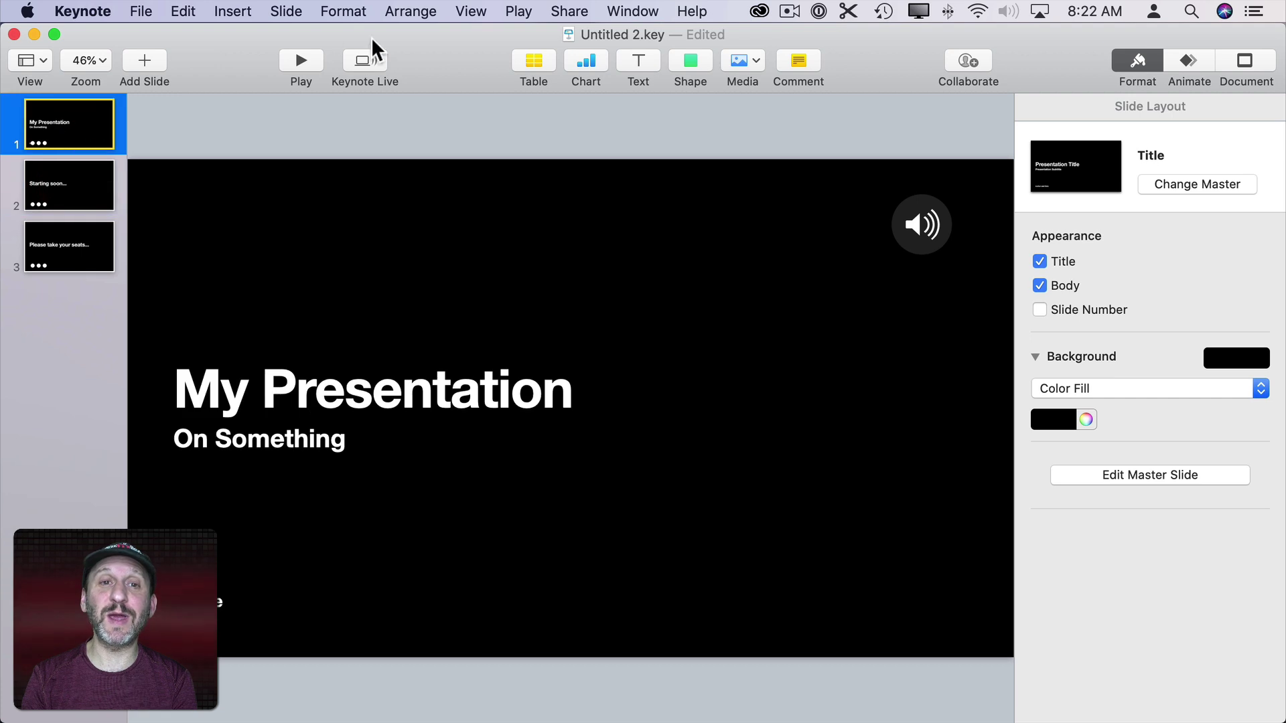
pyautogui.click(511, 12)
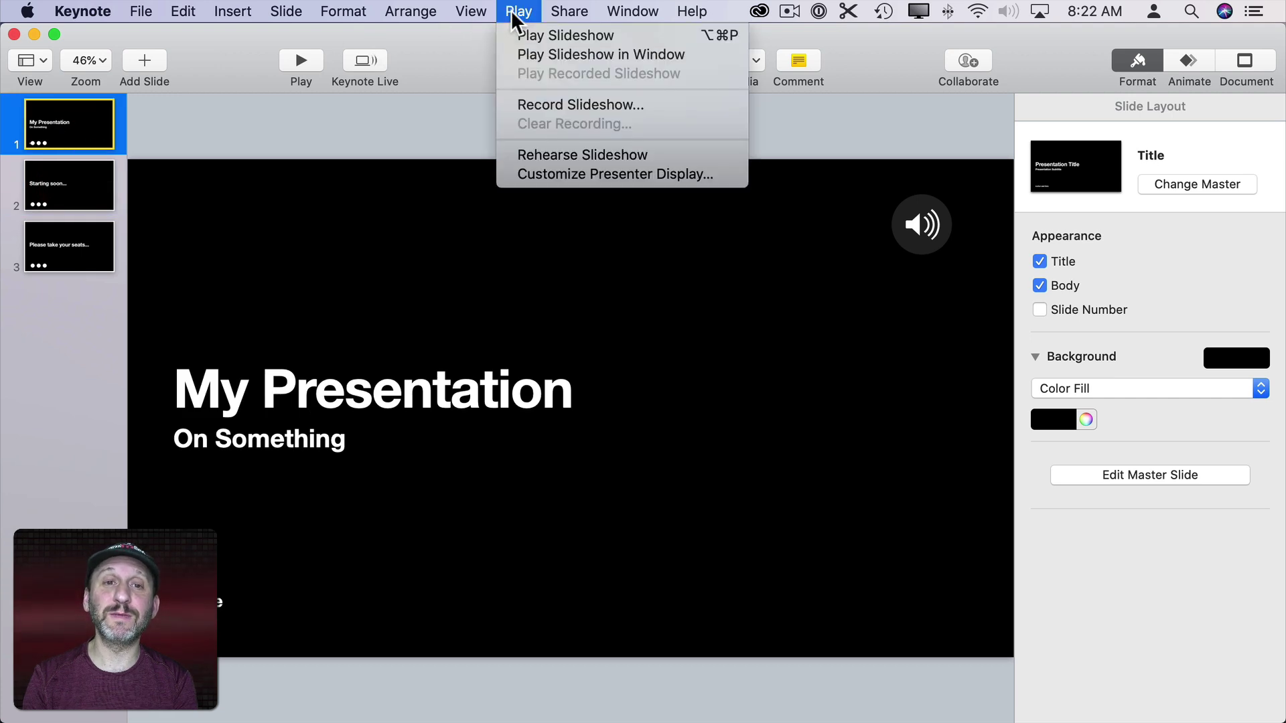
pyautogui.click(536, 53)
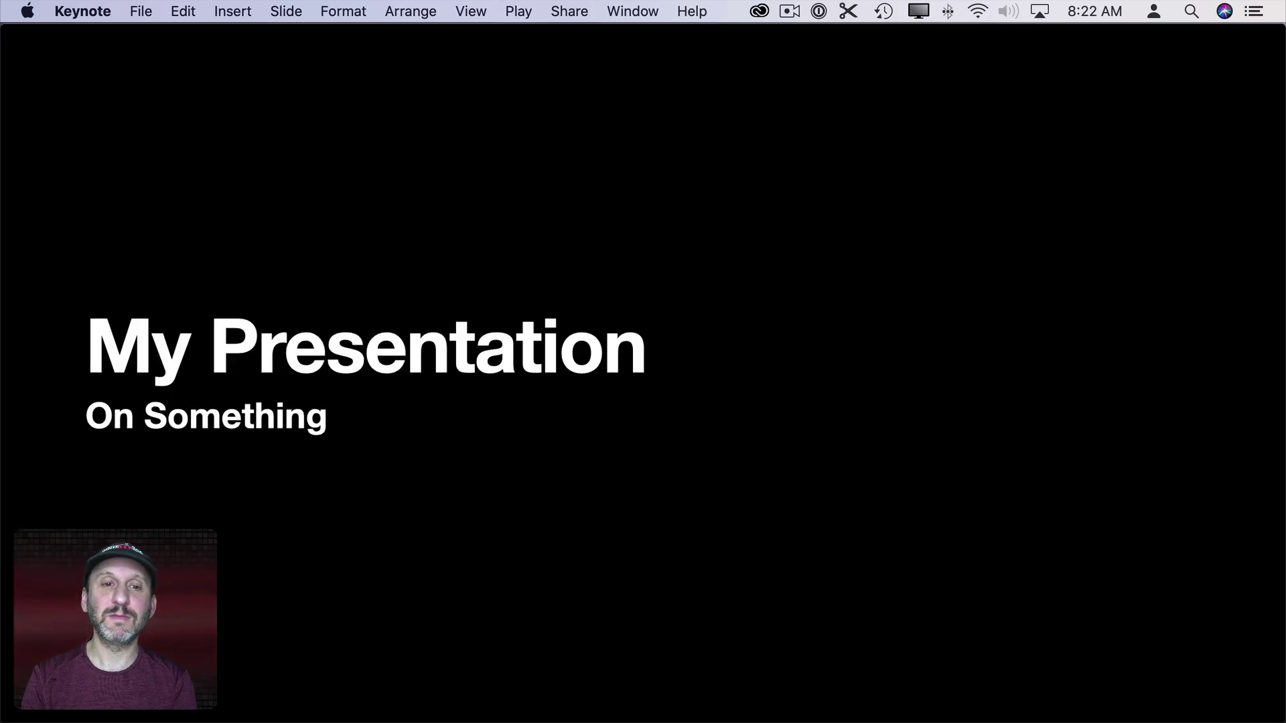
pyautogui.press('Right')
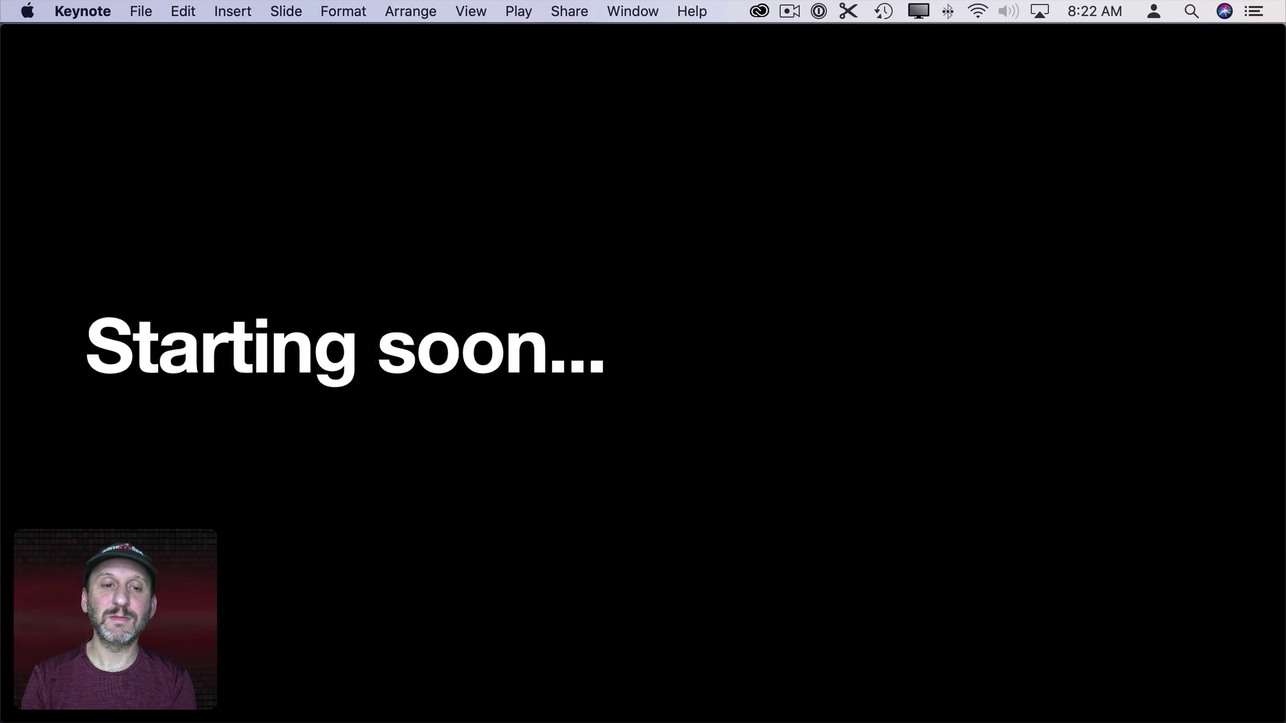
pyautogui.press('Right')
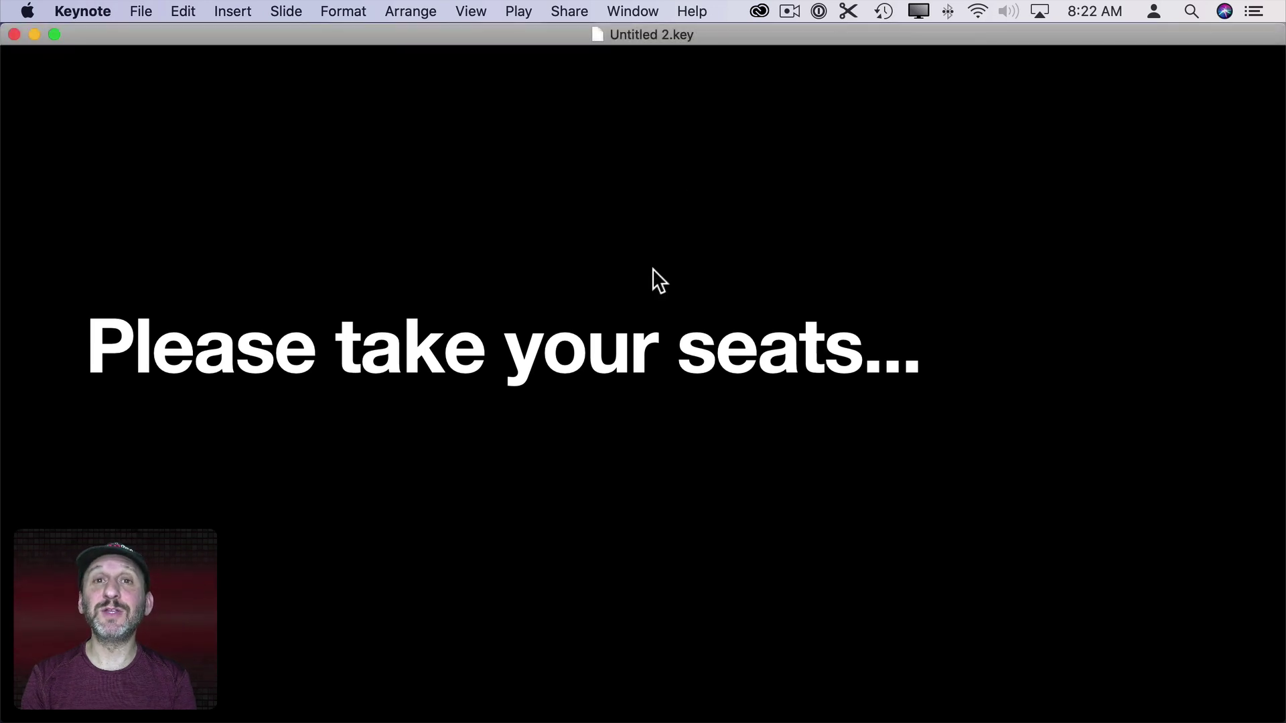
pyautogui.press('Escape')
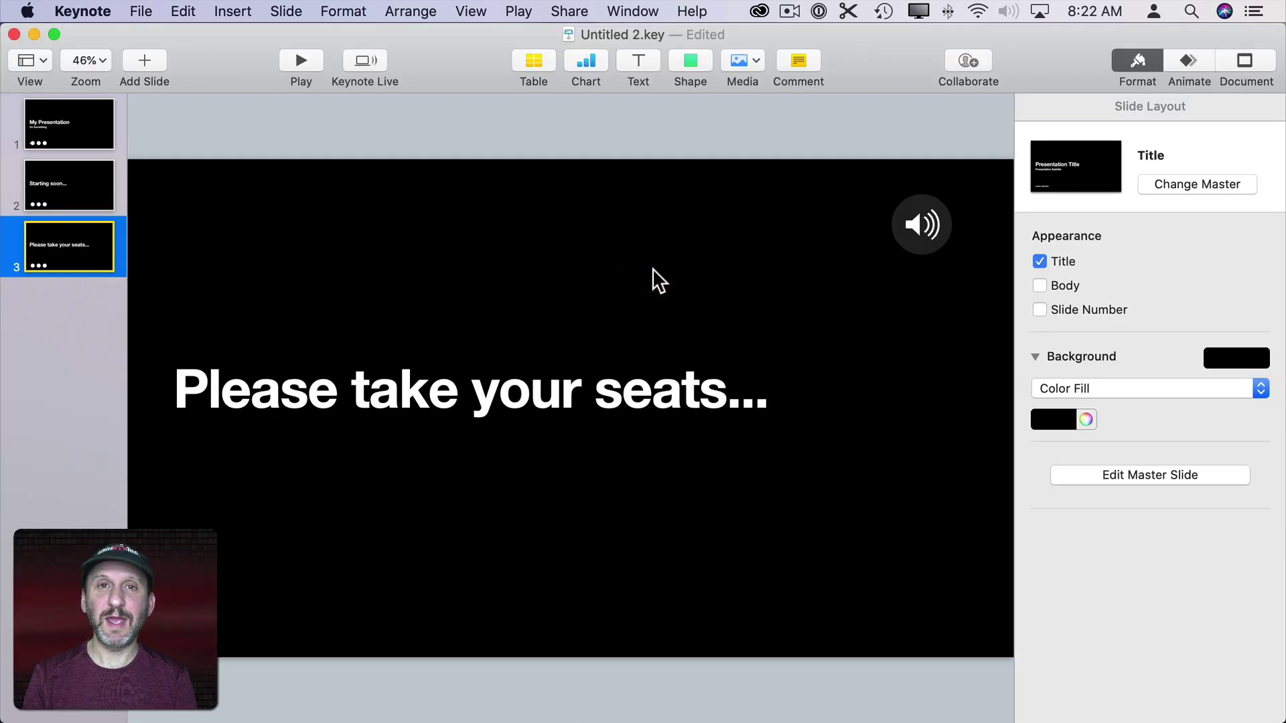